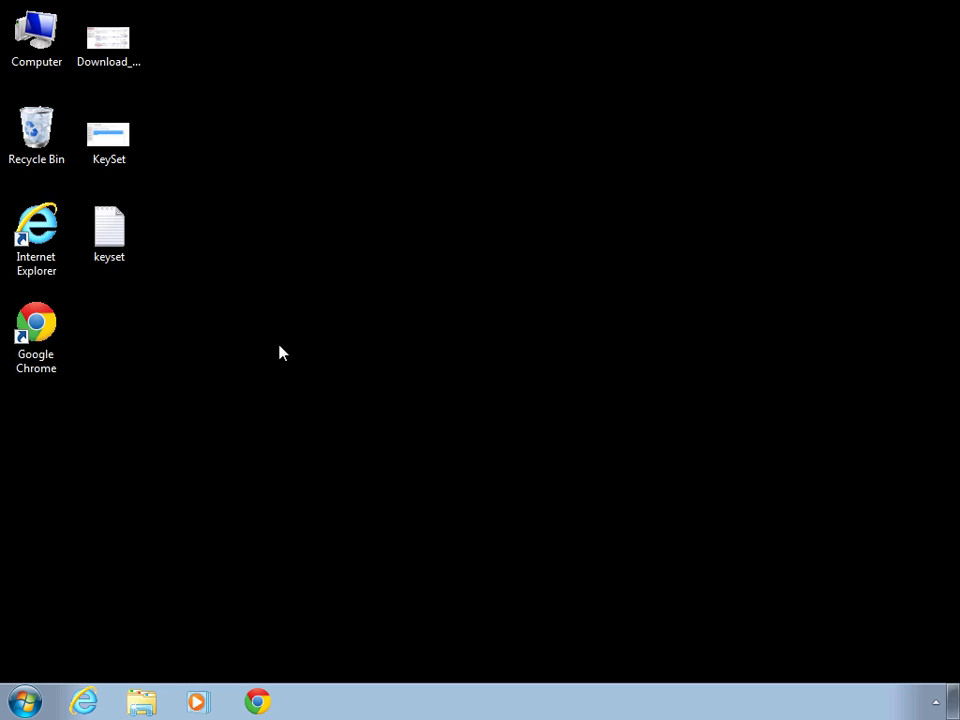
View the NSA 3500 Download Center screenshot in Photo Viewer
double_click(109, 55)
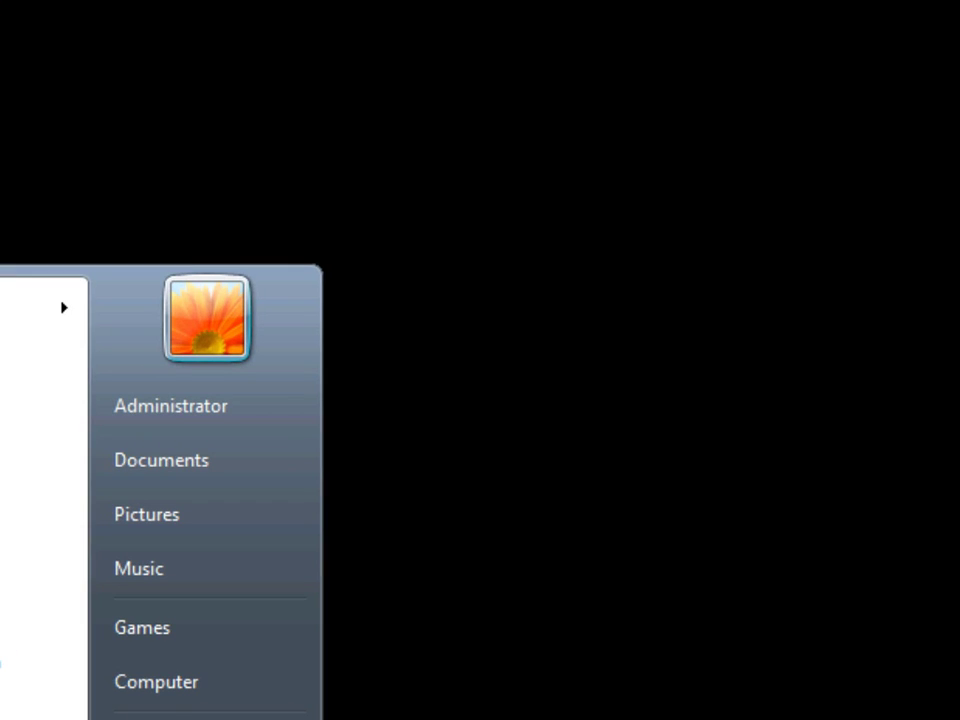
Check the Downloads folder for the sw_nsa-3500__eng_5.9.0.2.sig firmware file
left_click(155, 702)
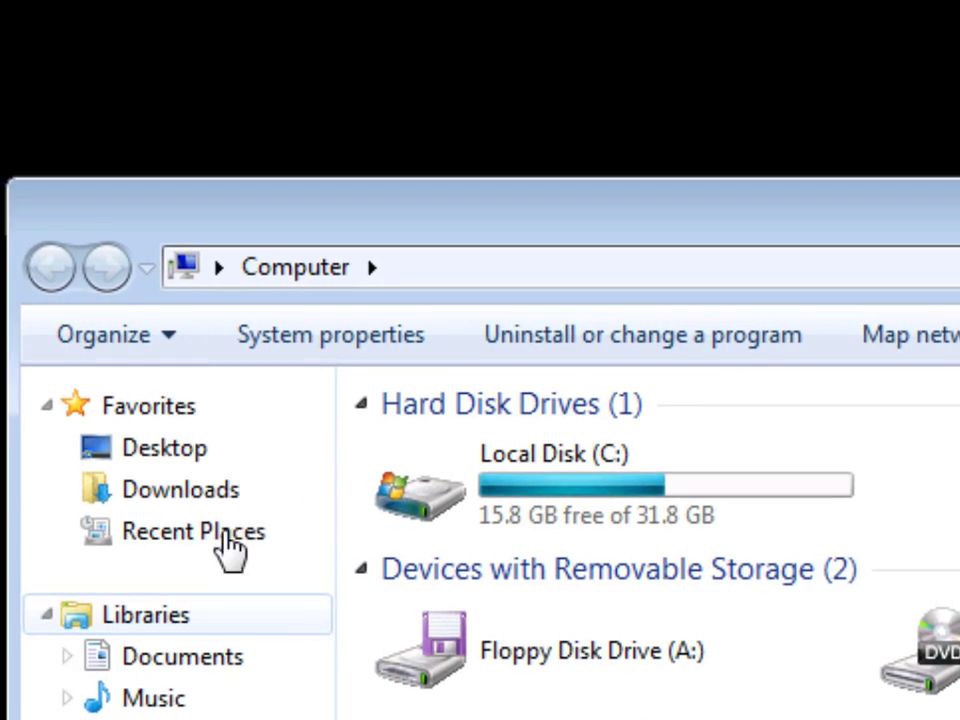
left_click(122, 489)
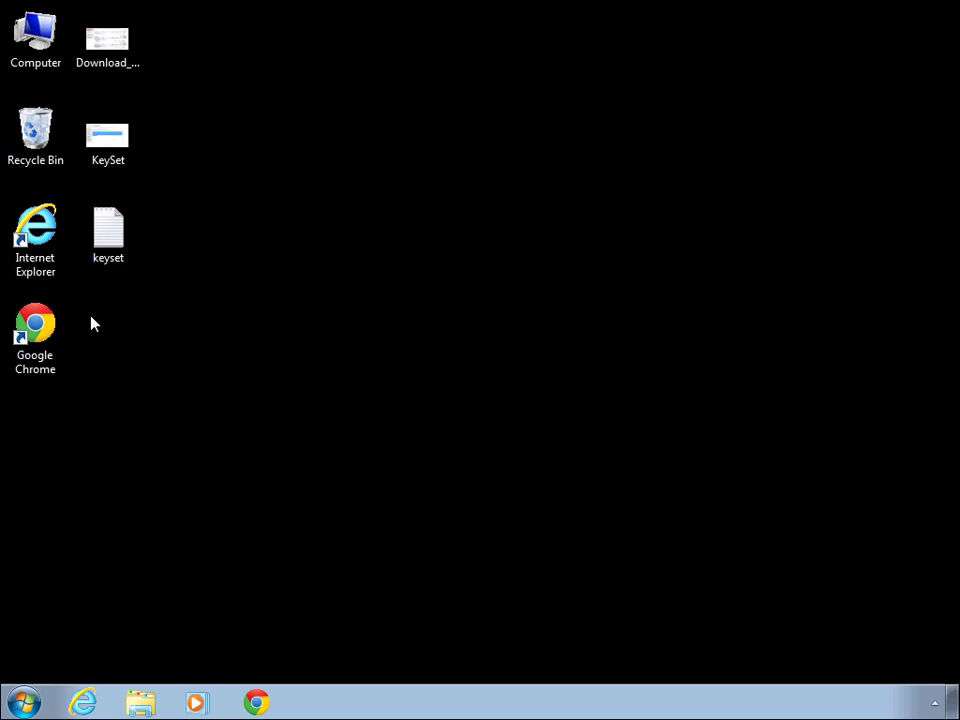
double_click(36, 255)
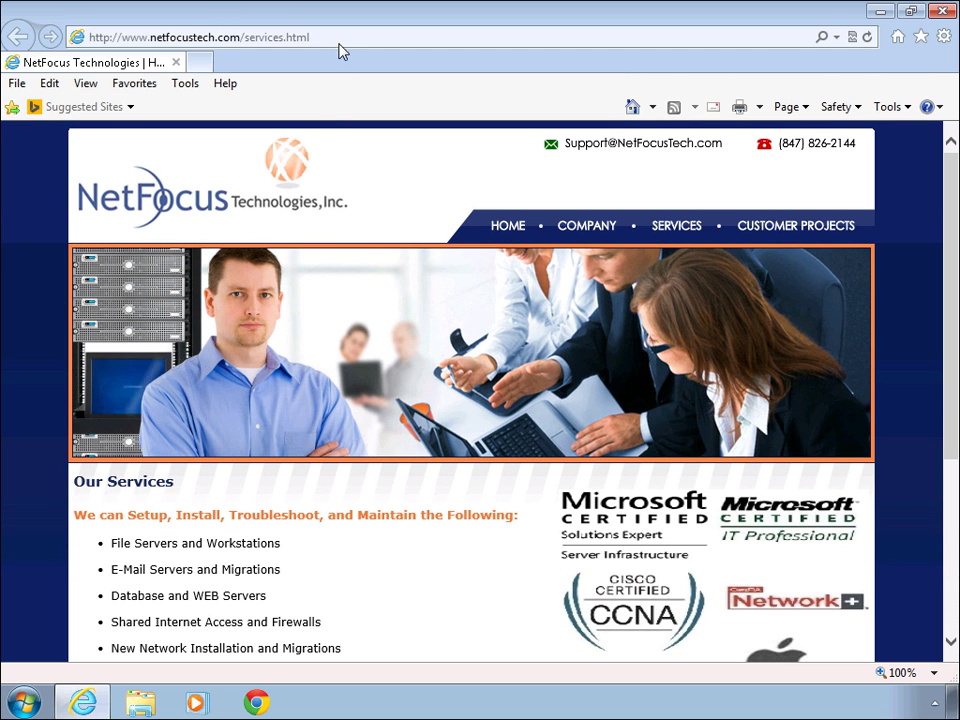
left_click_drag(348, 36, 122, 37)
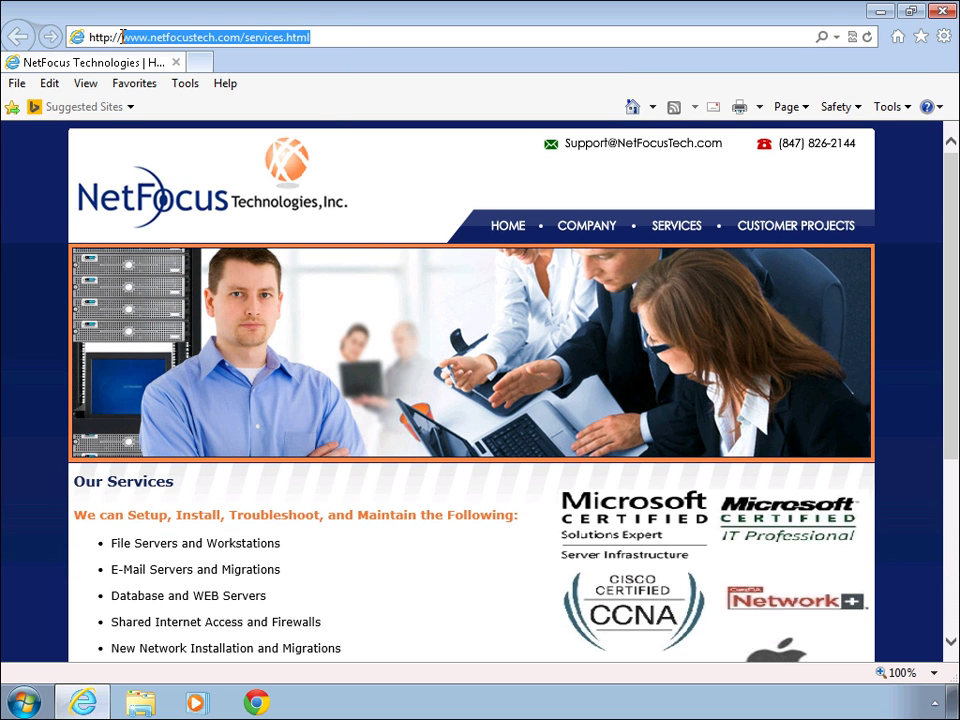
type("192.168.0.")
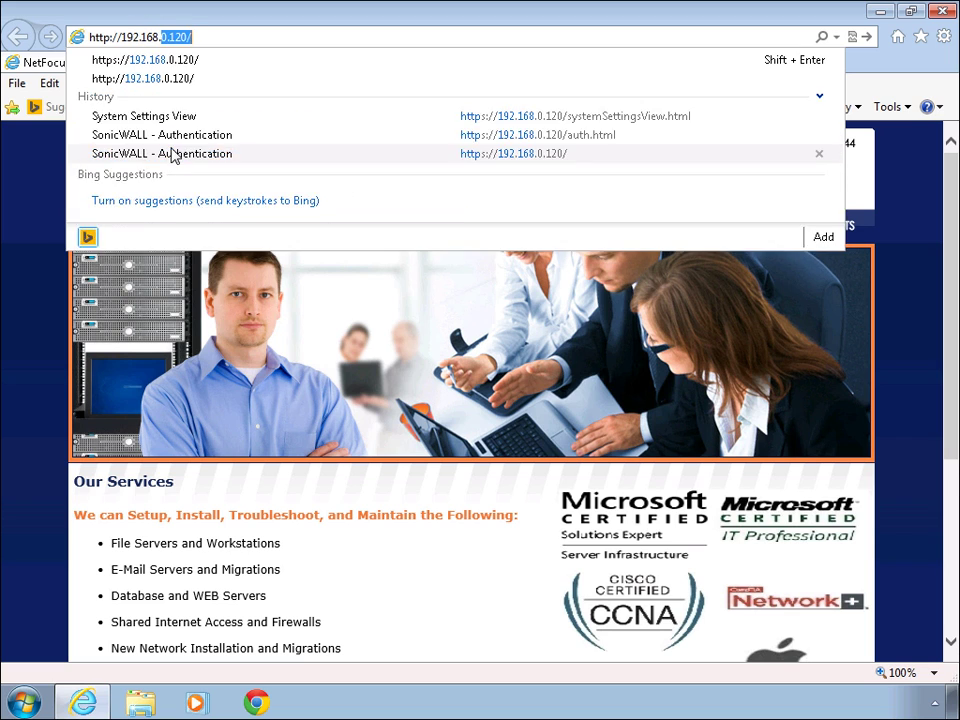
type("120")
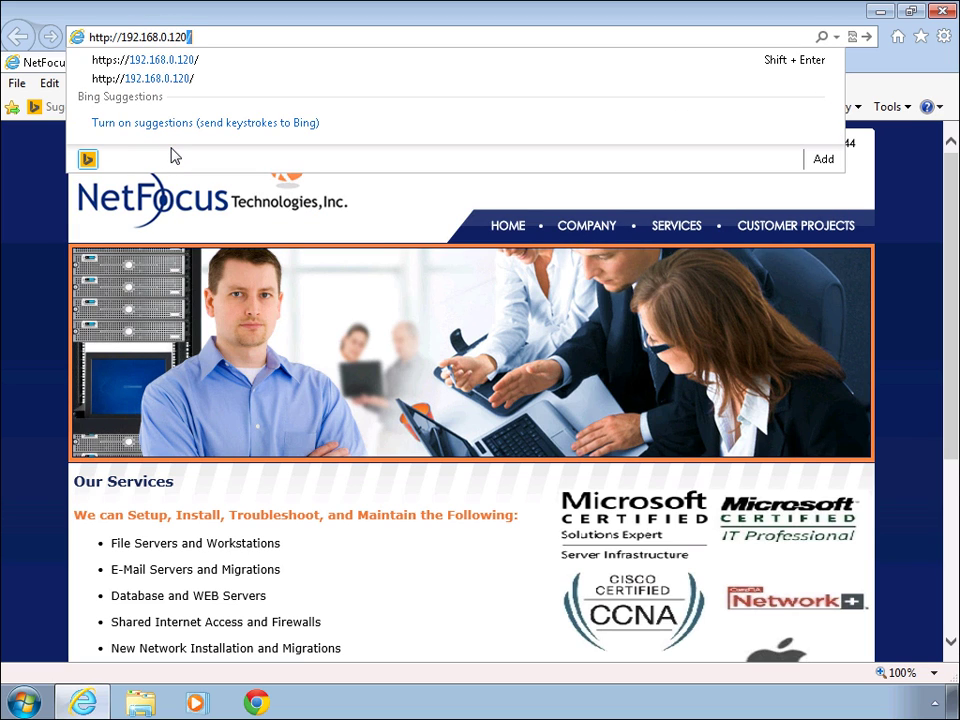
key("Return")
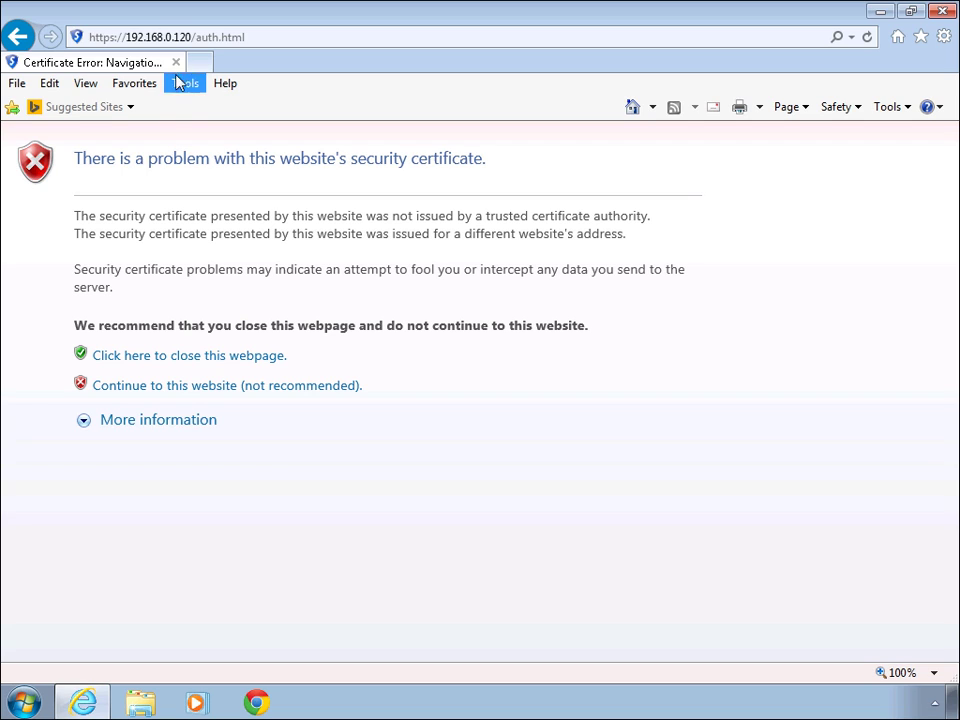
left_click(280, 394)
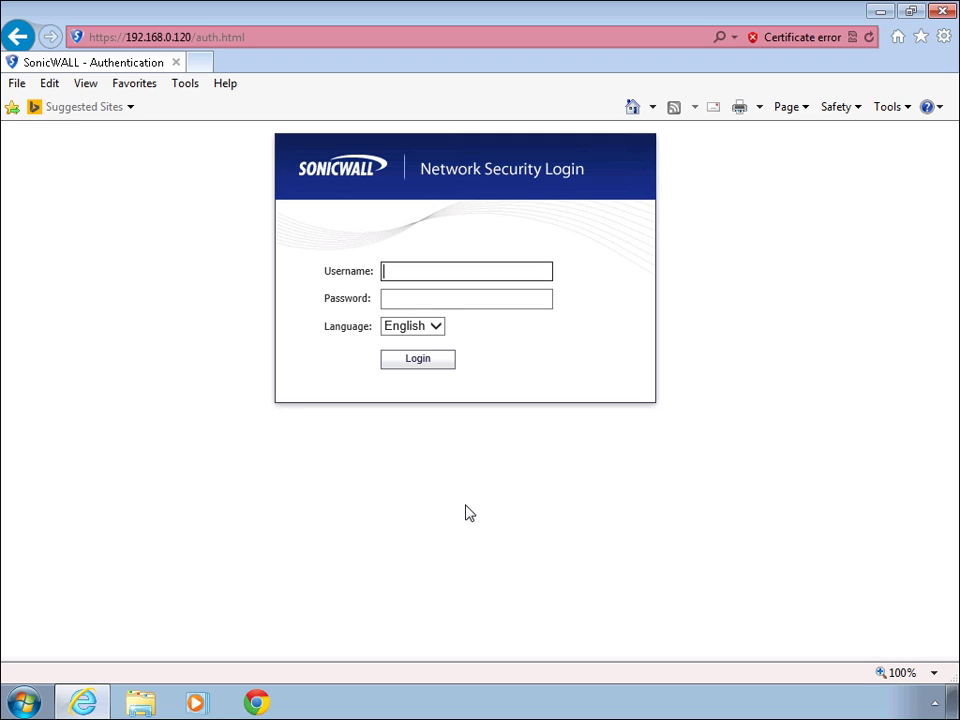
Log in to SonicOS with the administrator username and password
type("admin")
key("Tab")
type("password")
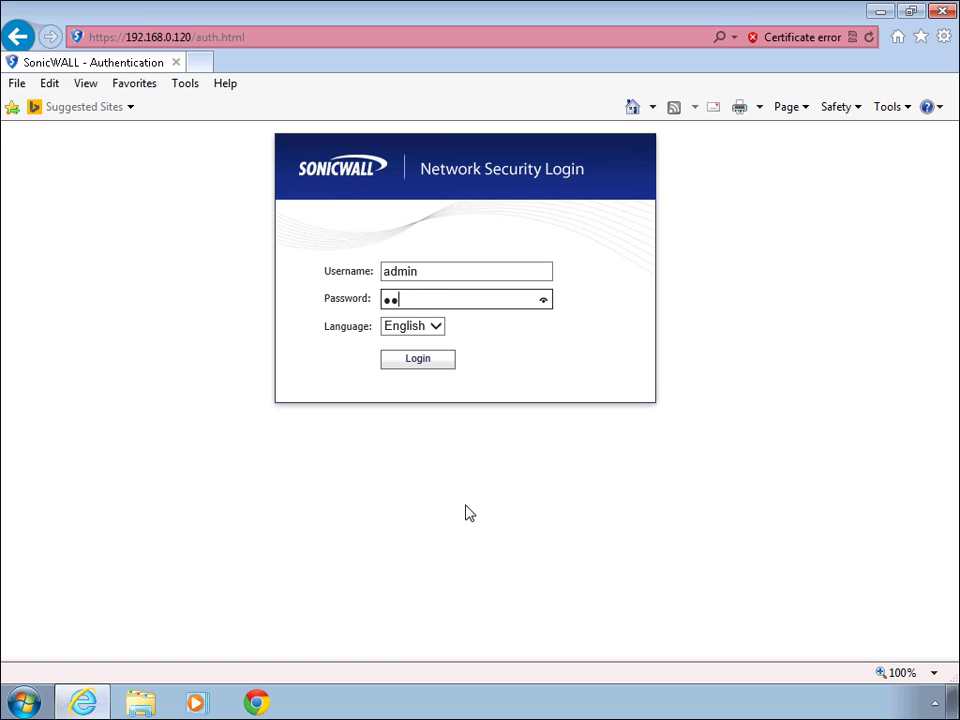
key("Return")
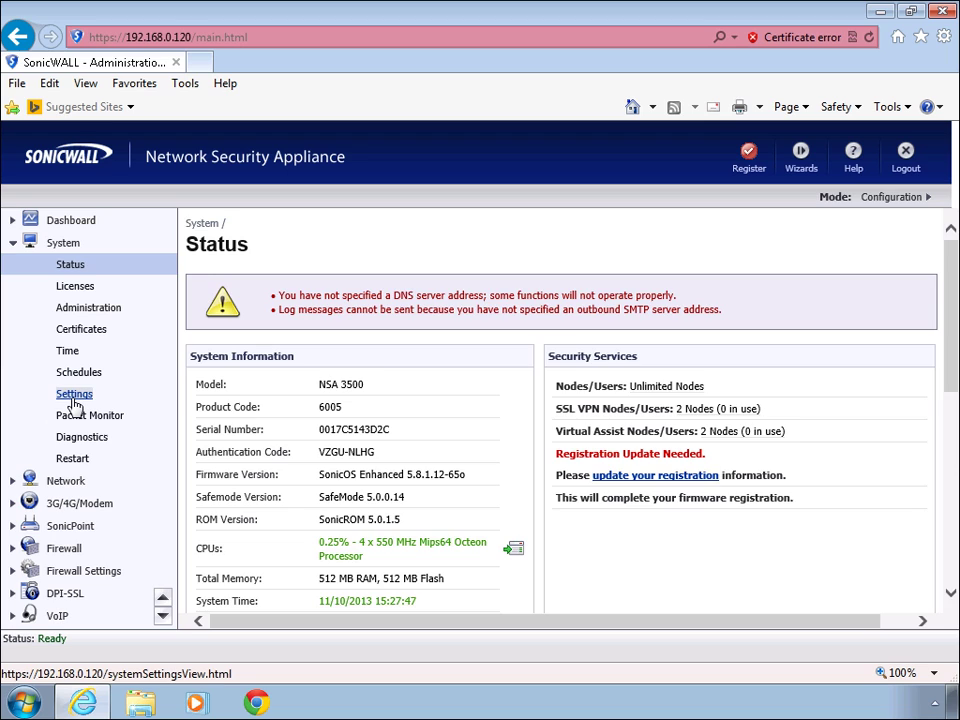
Open System > Settings and scroll down to the Firmware Management table
left_click(73, 396)
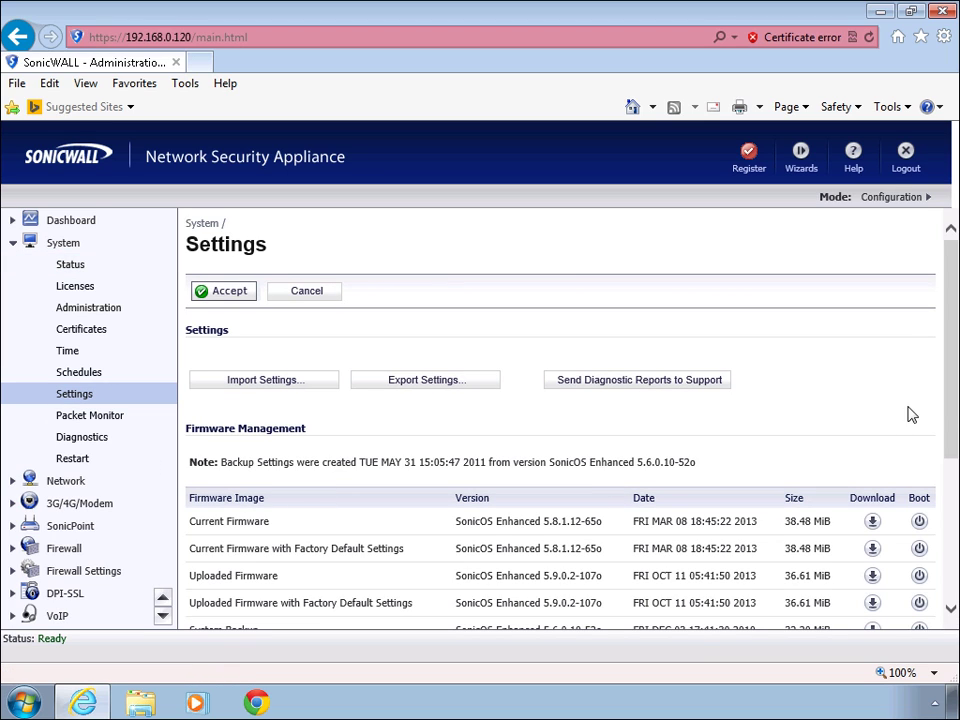
left_click_drag(949, 418, 955, 465)
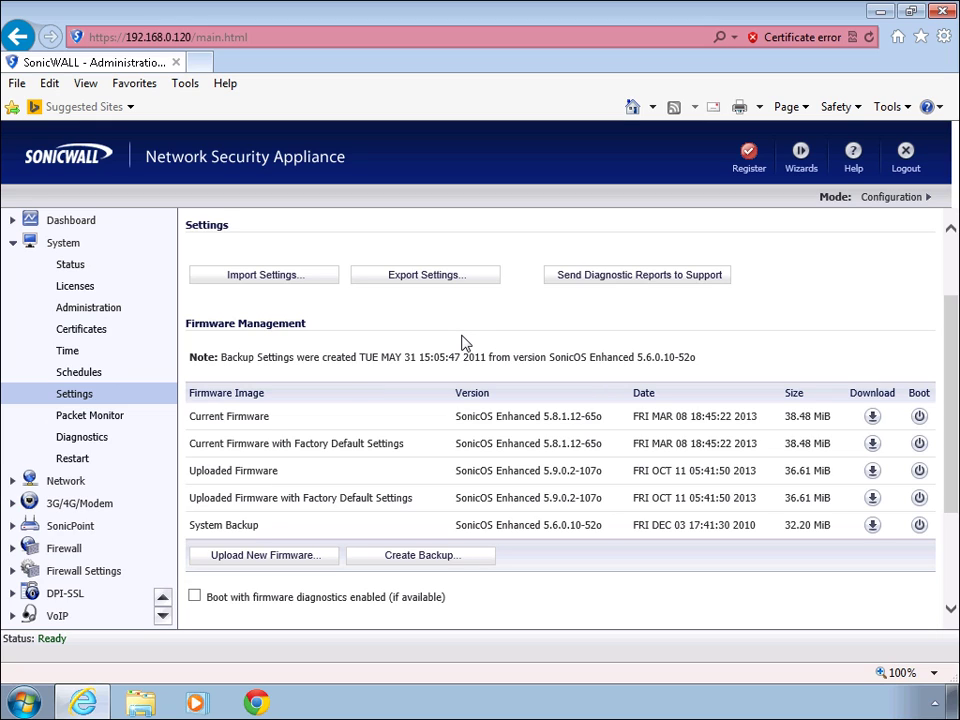
Export the settings and save sonicwall-NSA_3500-5_8_1_12-65o.exp into Downloads
left_click(420, 285)
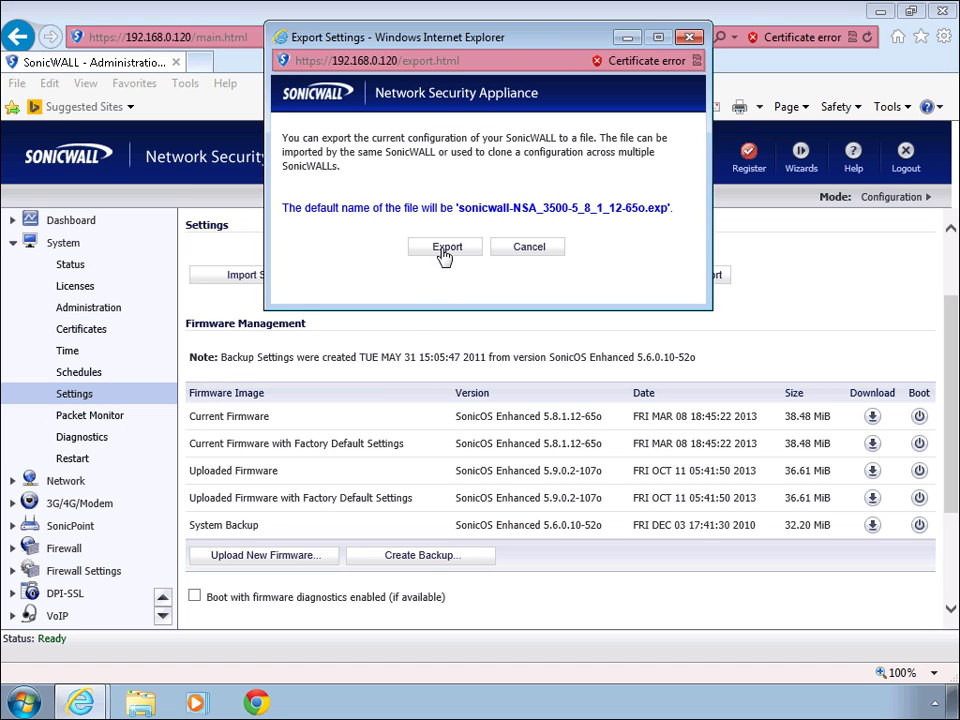
left_click(445, 256)
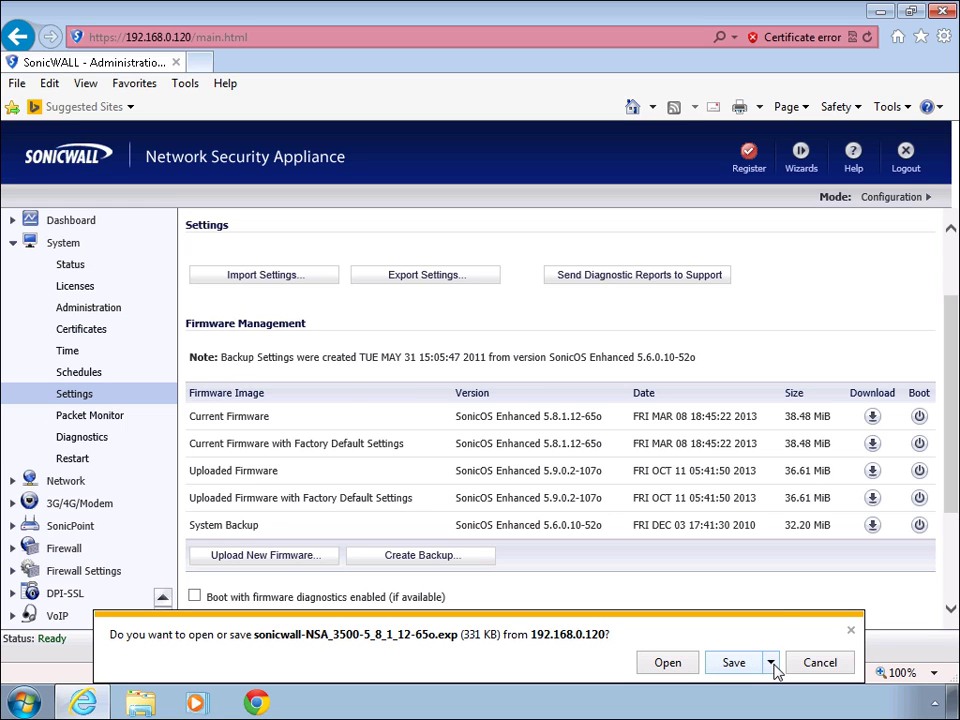
left_click(772, 663)
left_click(831, 639)
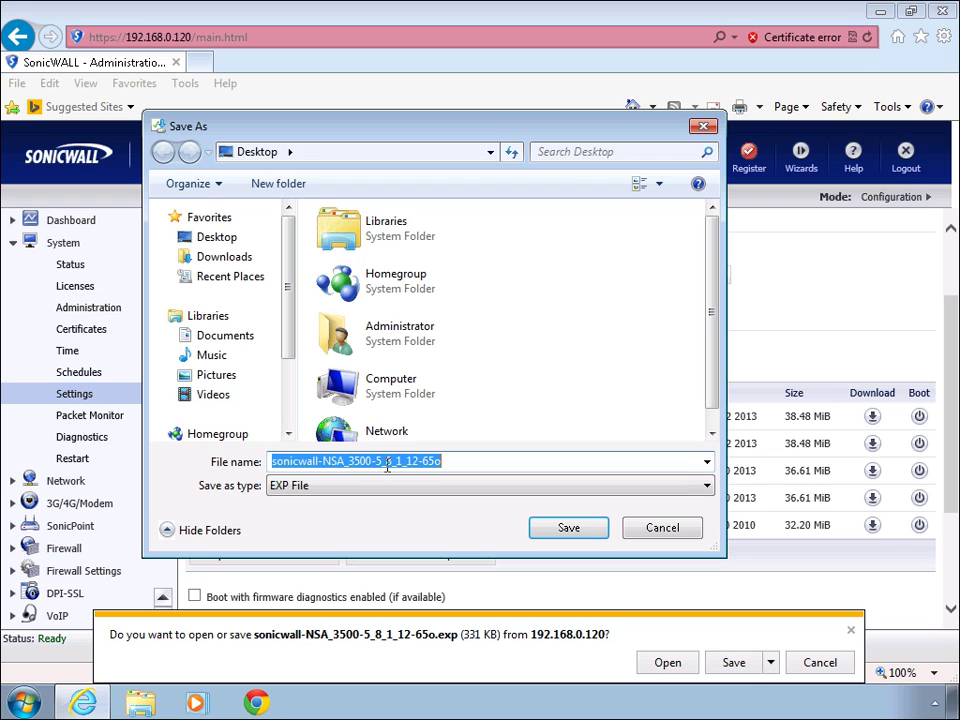
left_click(222, 257)
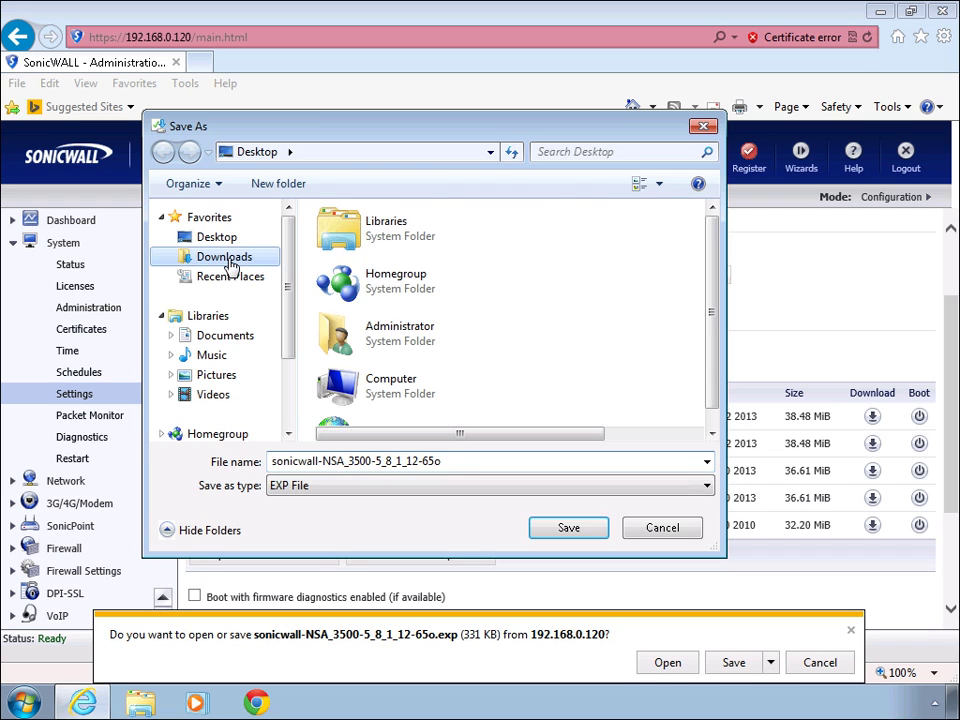
left_click(569, 531)
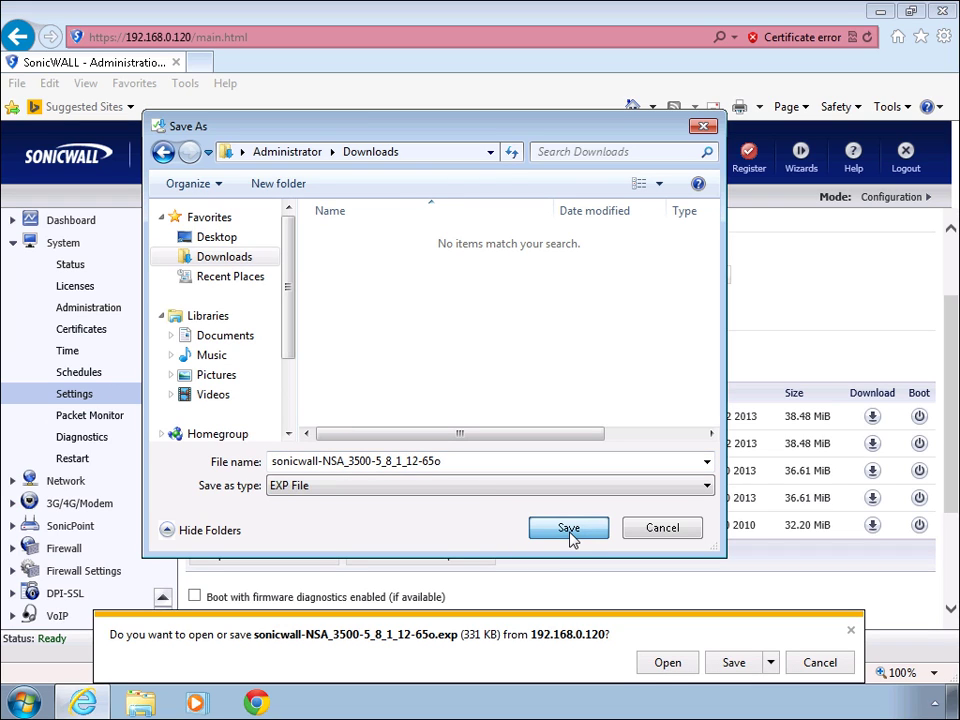
left_click(570, 529)
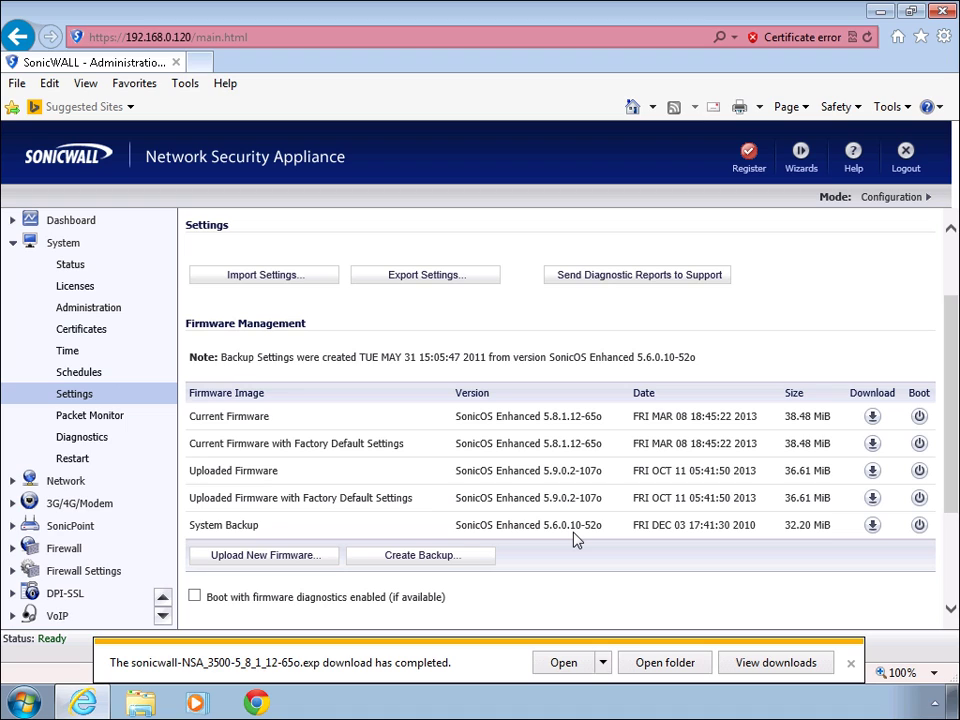
Check that the 332 KB .exp backup sits in Downloads beside the .sig file
left_click(657, 668)
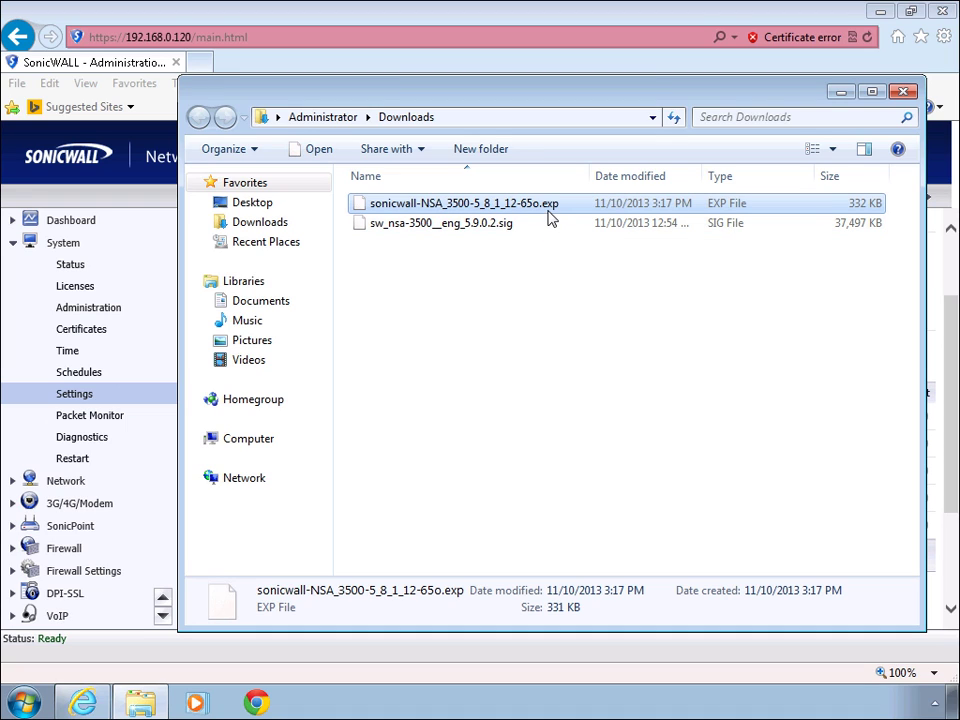
left_click(903, 92)
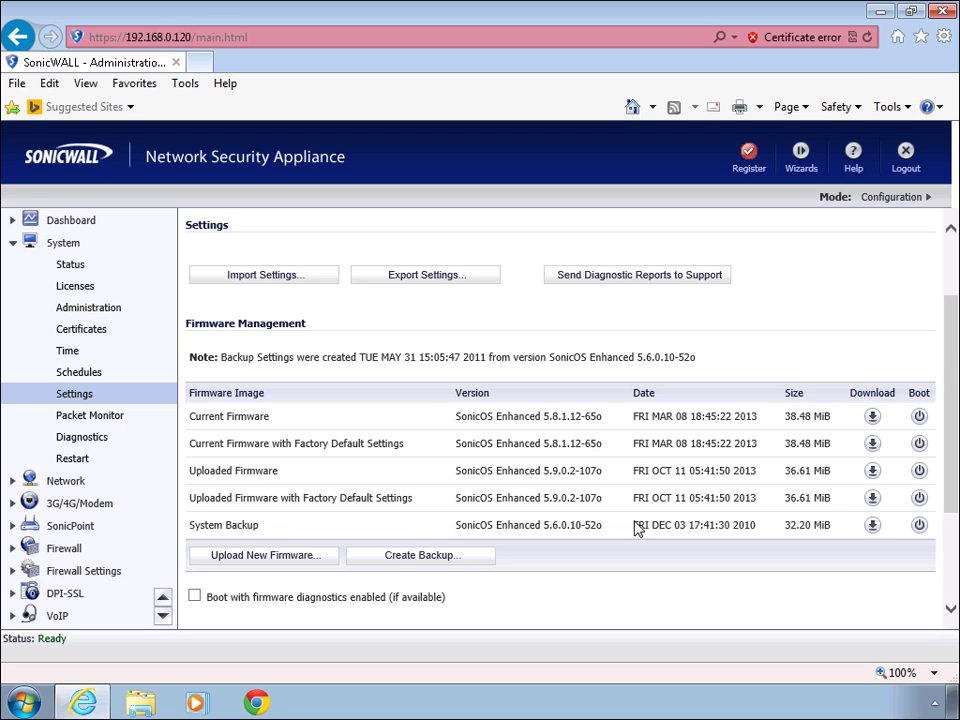
Upload sw_nsa-3500__eng_5.9.0.2.sig as new firmware and dismiss the error window
left_click(262, 560)
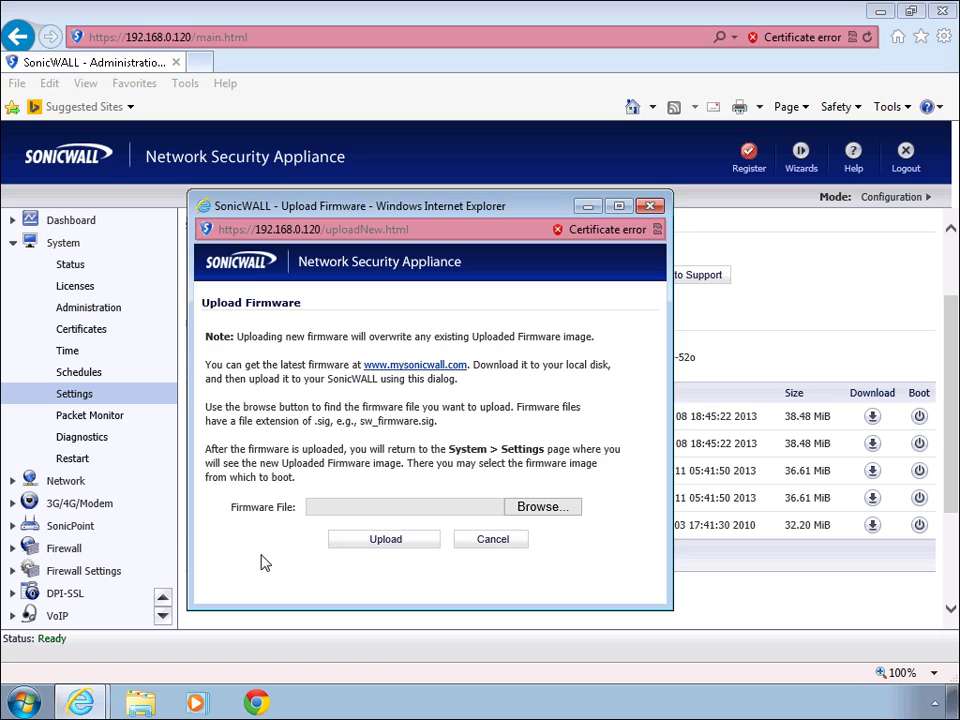
left_click(559, 512)
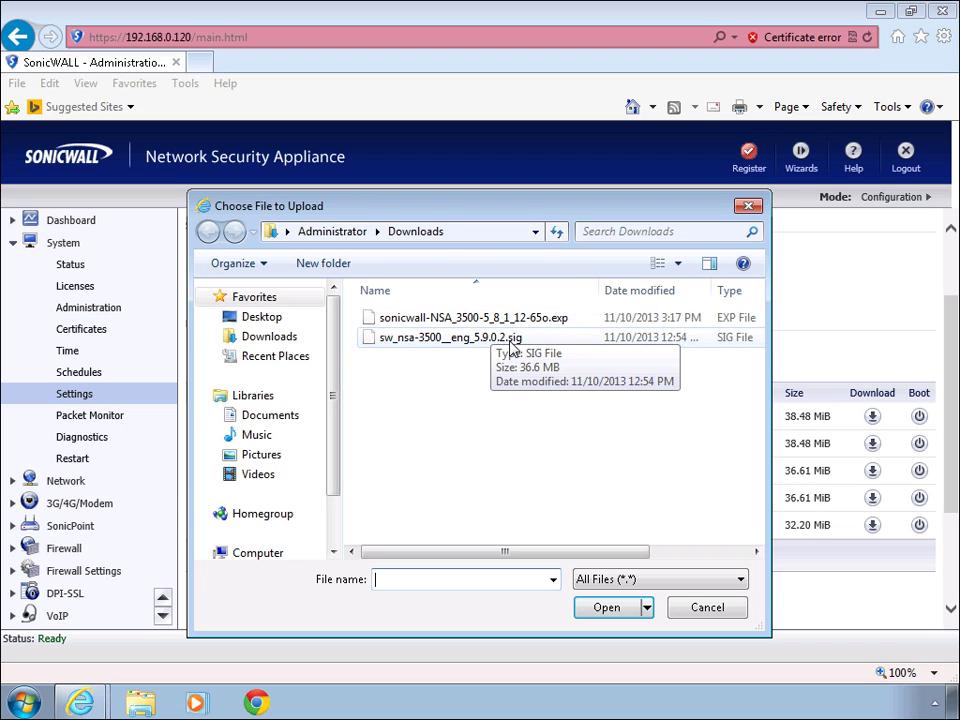
left_click(428, 340)
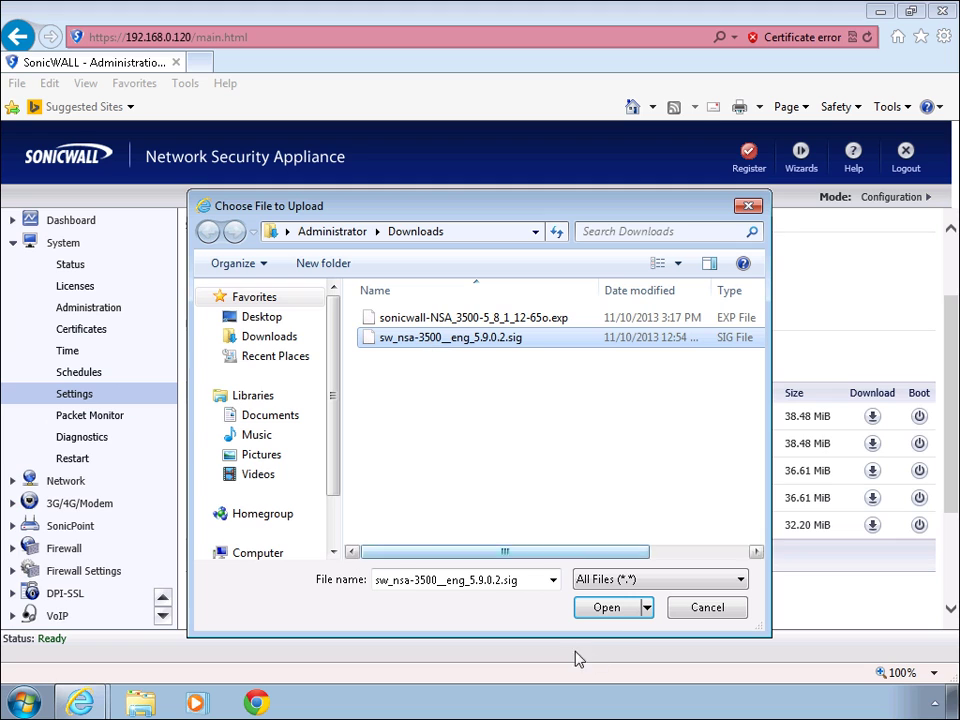
left_click(604, 607)
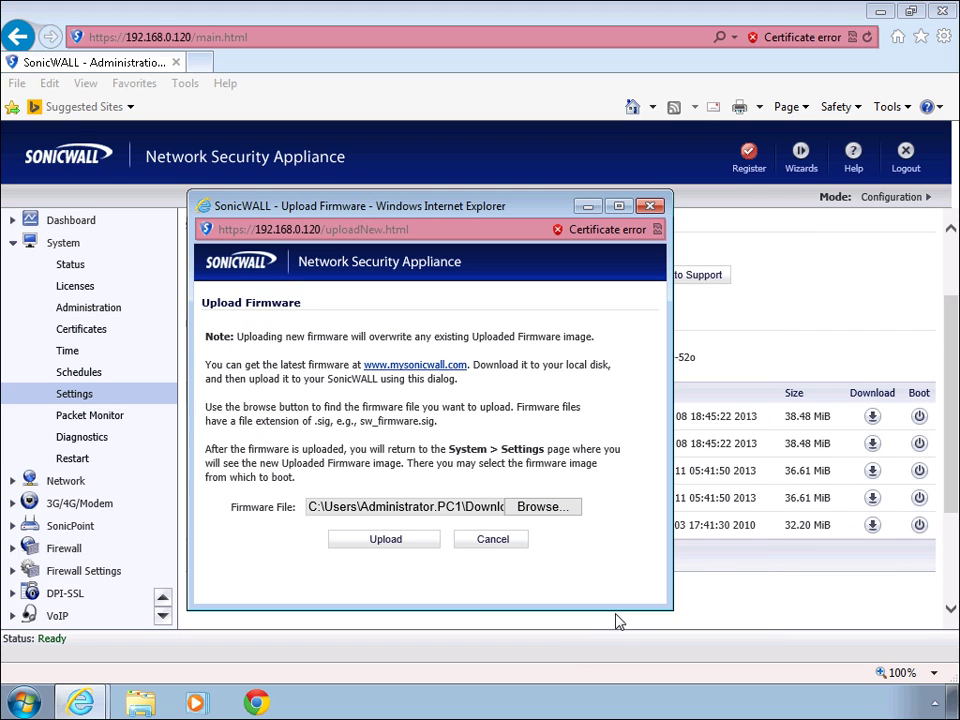
left_click(388, 542)
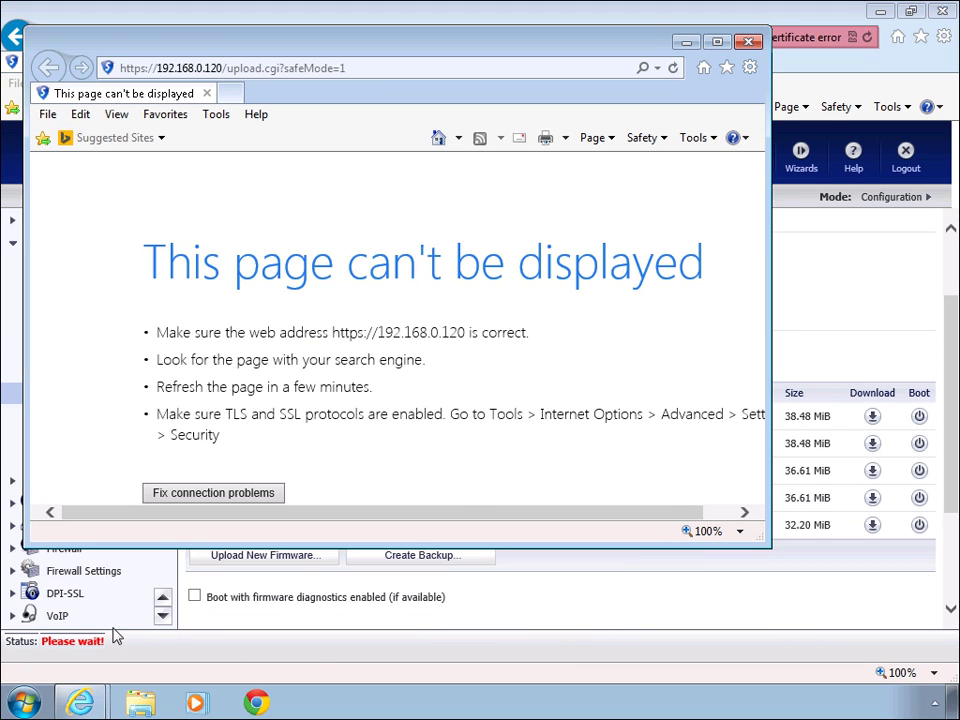
left_click(748, 42)
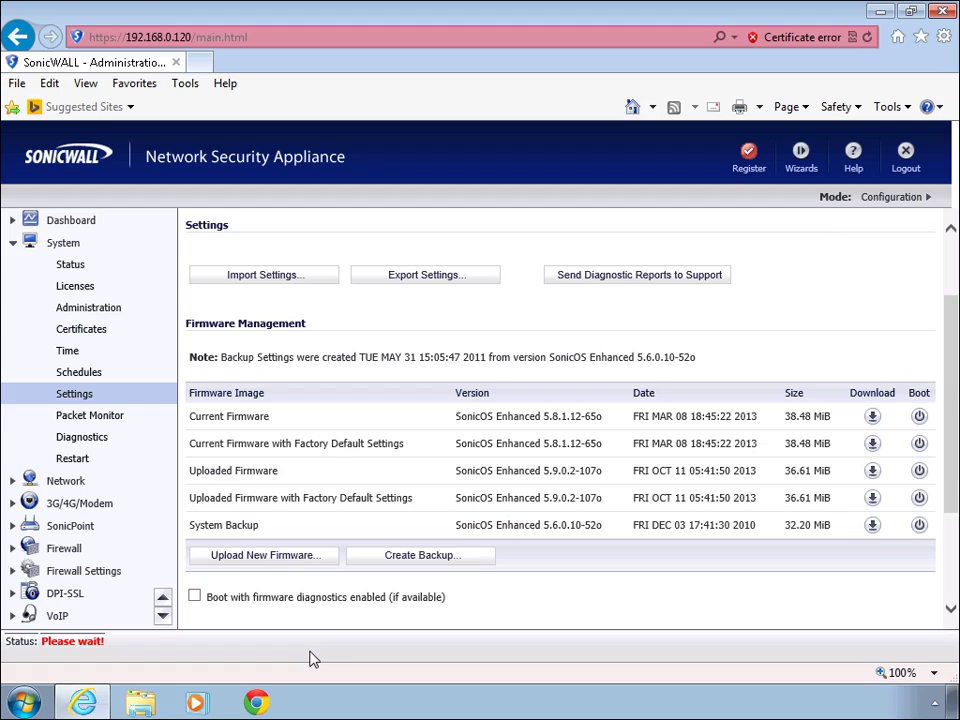
Scroll down to see the uploaded 5.9.0.2-107o image marked New
scroll(555, 484, "down", 1)
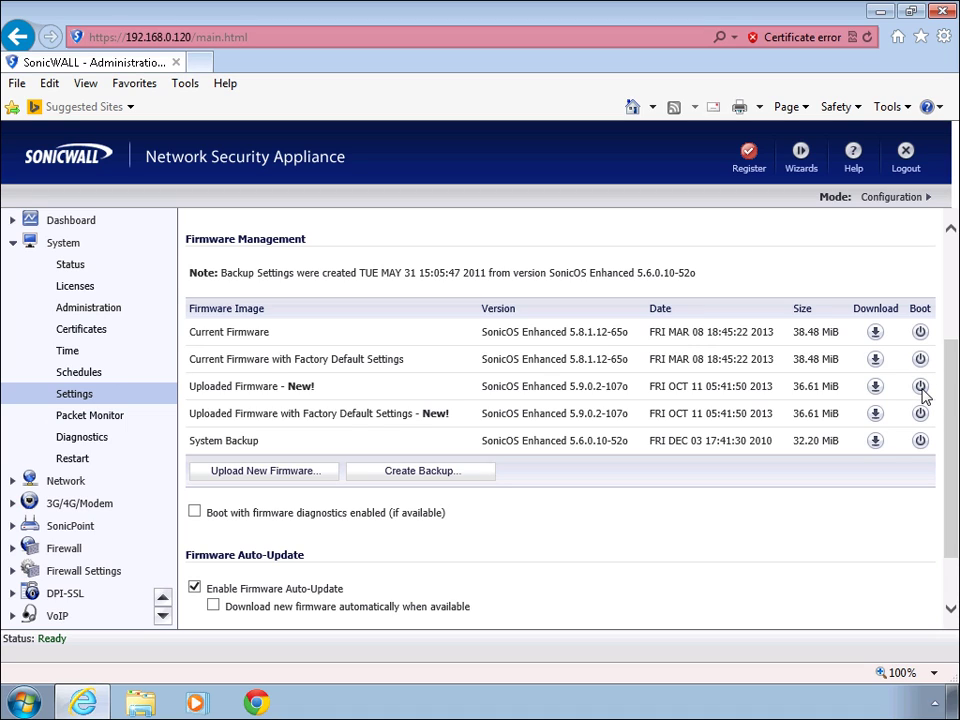
Boot the uploaded 5.9.0.2-107o firmware and confirm the firewall restart
left_click(921, 391)
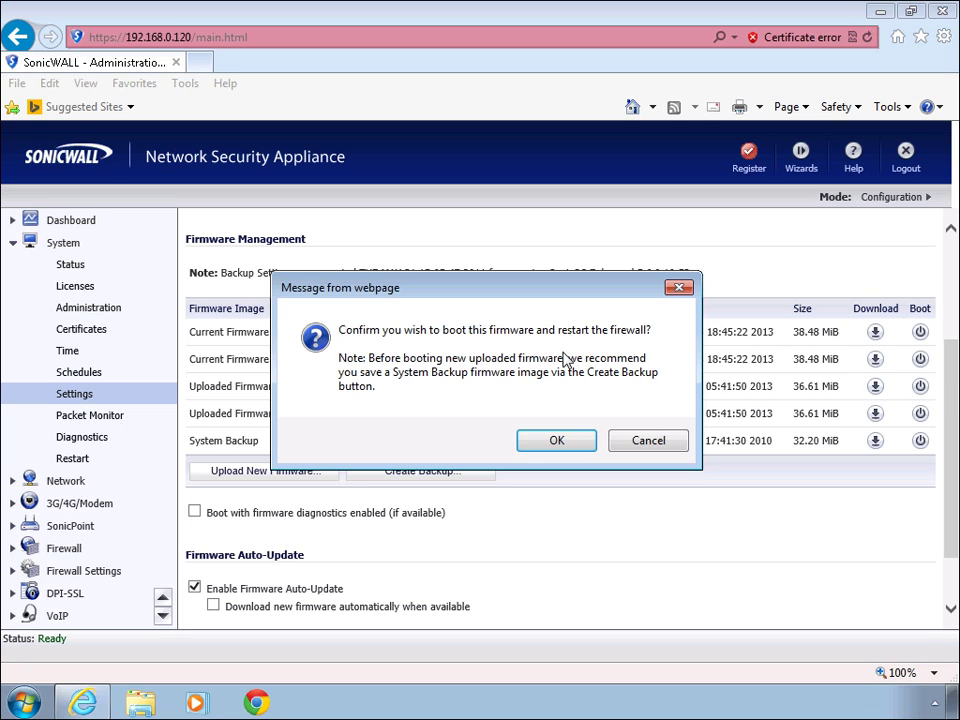
left_click(574, 451)
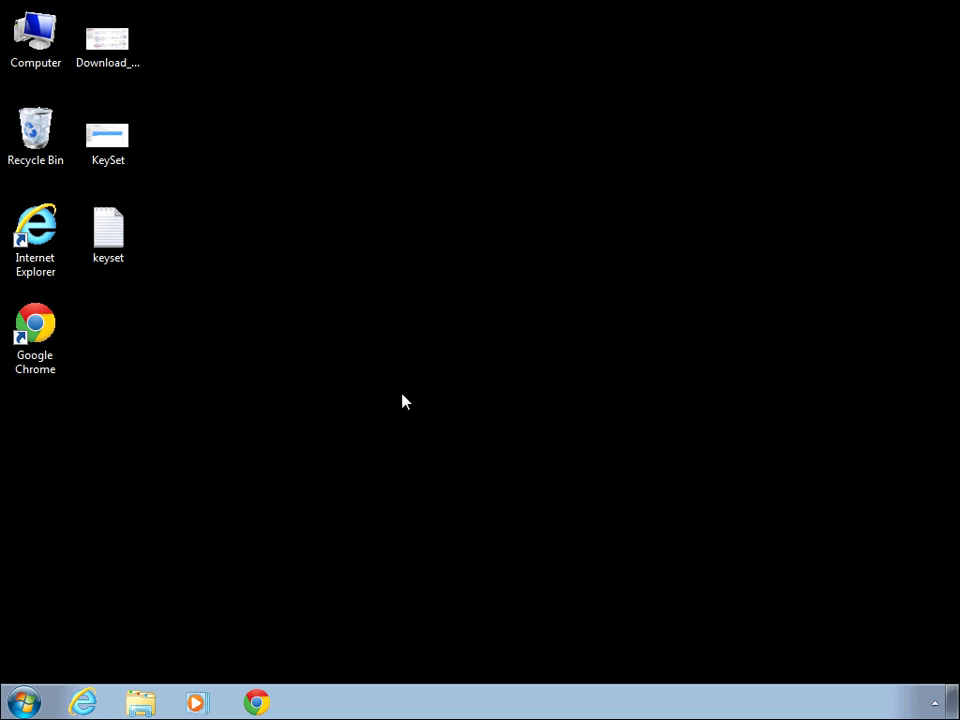
Launch Internet Explorer and browse to the firewall at 192.168.0.120
double_click(36, 228)
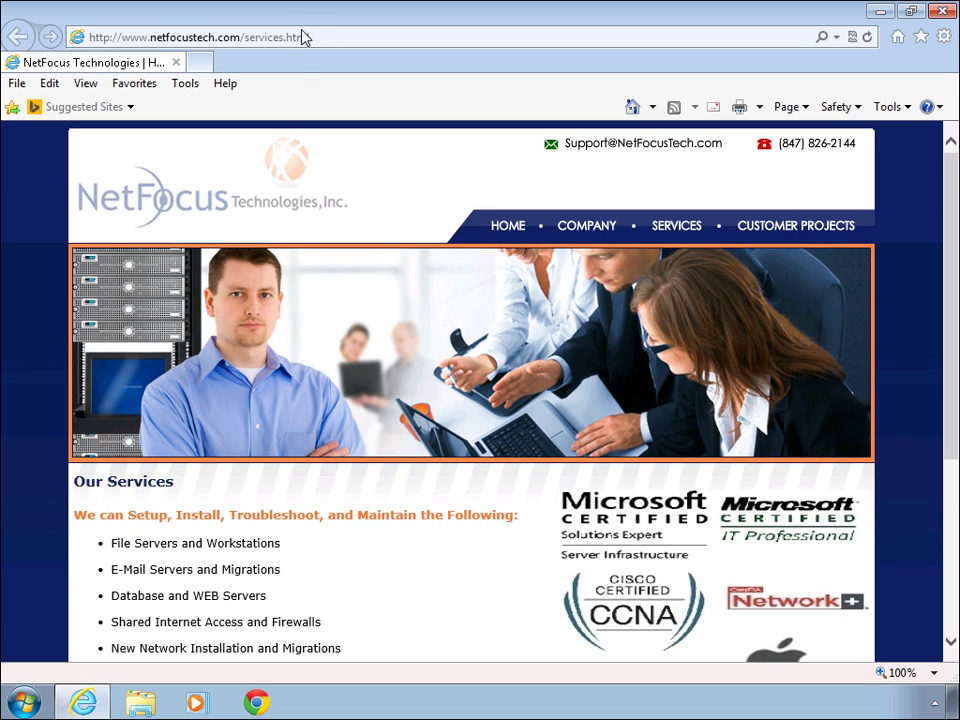
left_click(338, 35)
left_click_drag(338, 35, 130, 37)
type("192.168.0.")
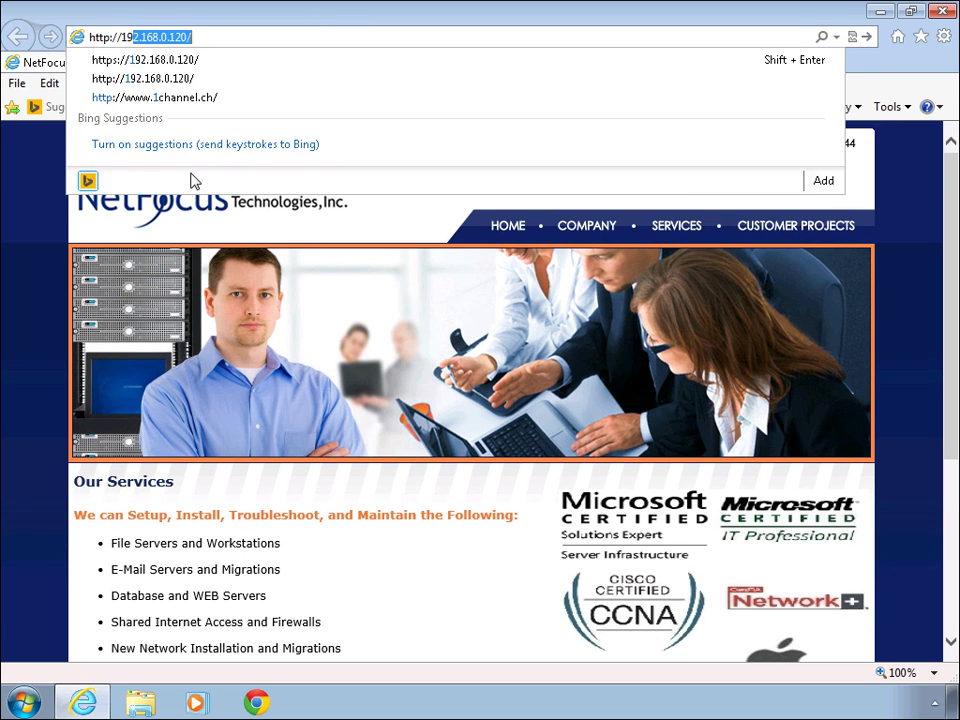
type("120")
key("Return")
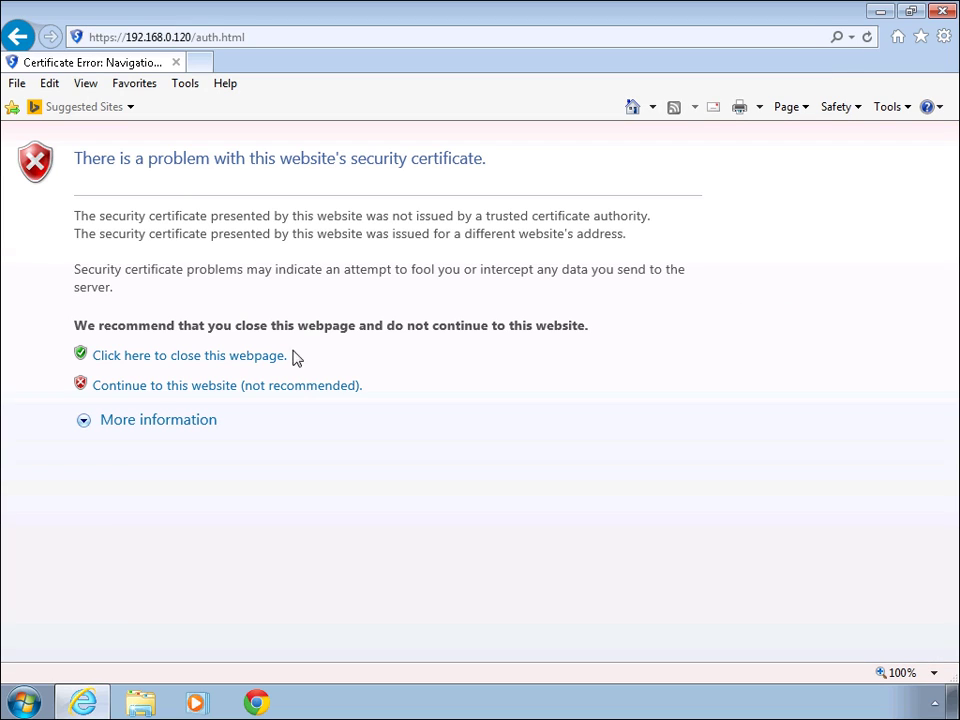
Proceed past the certificate warning and sign in with the admin username and password
left_click(302, 390)
type("admin")
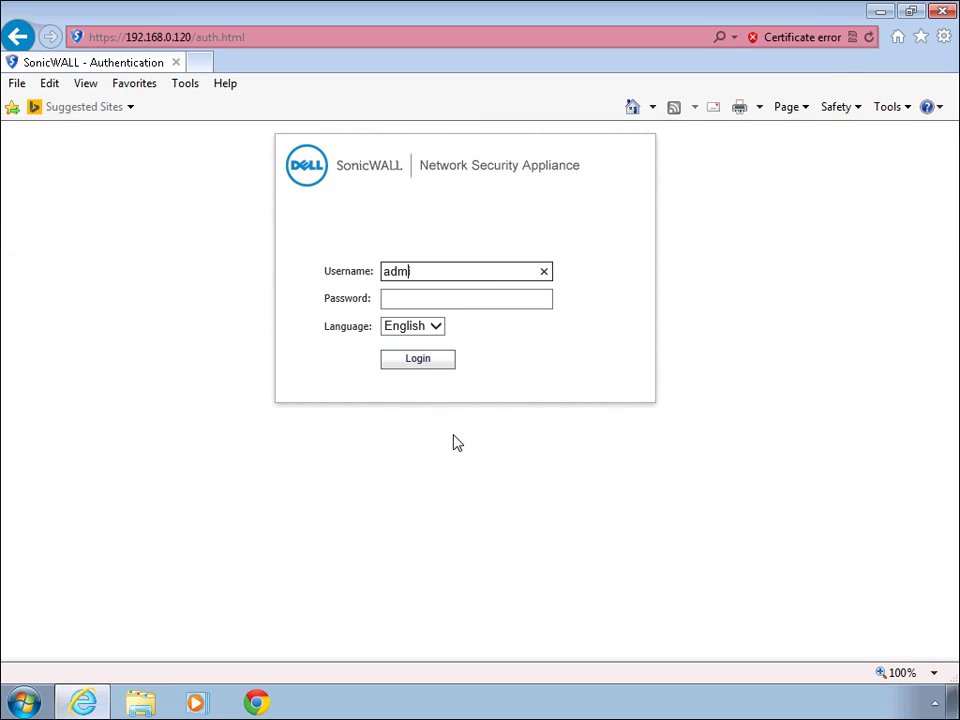
key("Tab")
type("password")
key("Return")
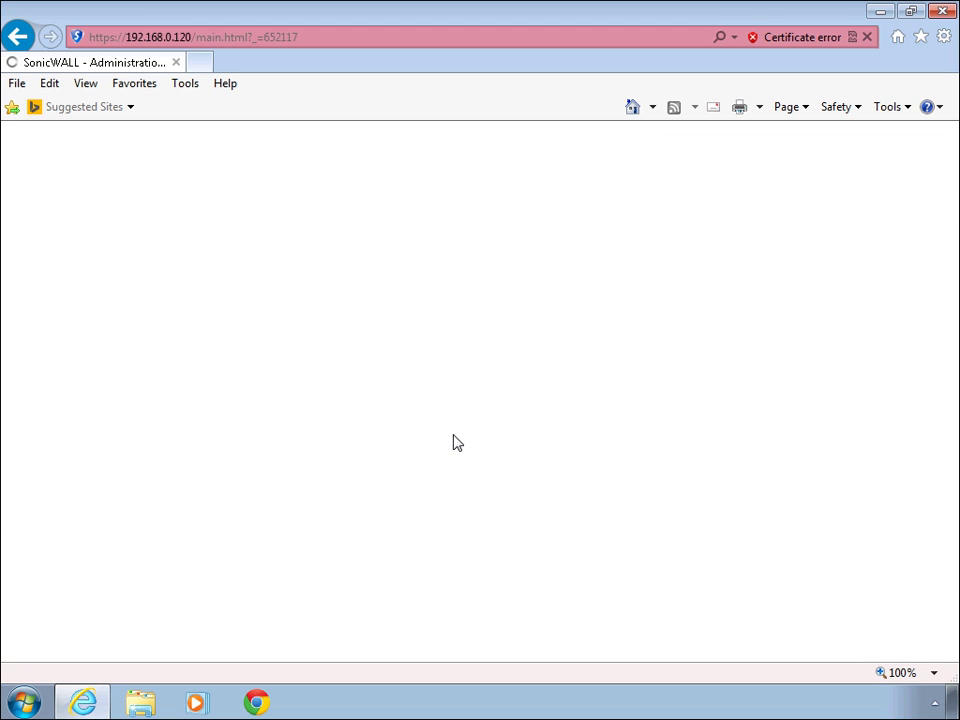
Confirm firmware SonicOS Enhanced 5.9.0.2-107o, open System > Licenses, then minimize the browser
scroll(478, 468, "down", 2)
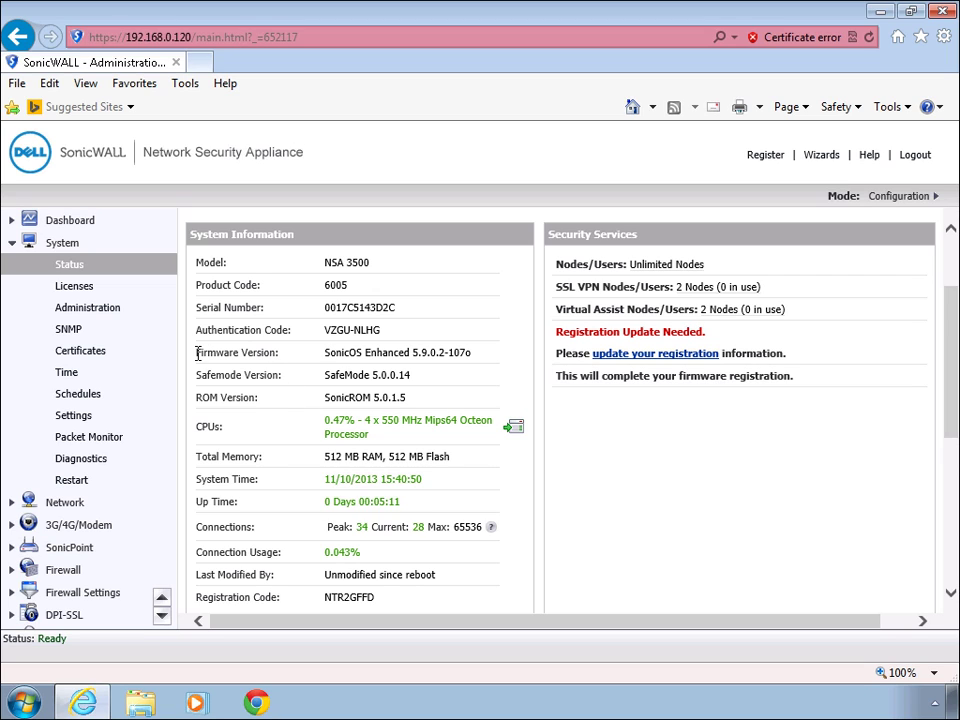
left_click_drag(198, 352, 364, 353)
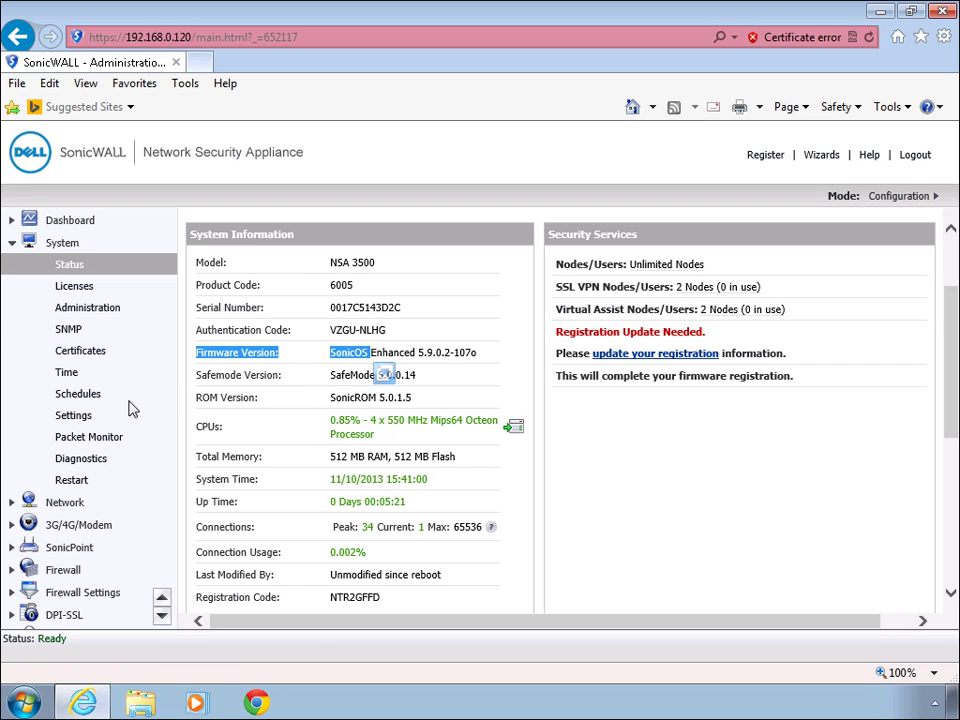
left_click(71, 420)
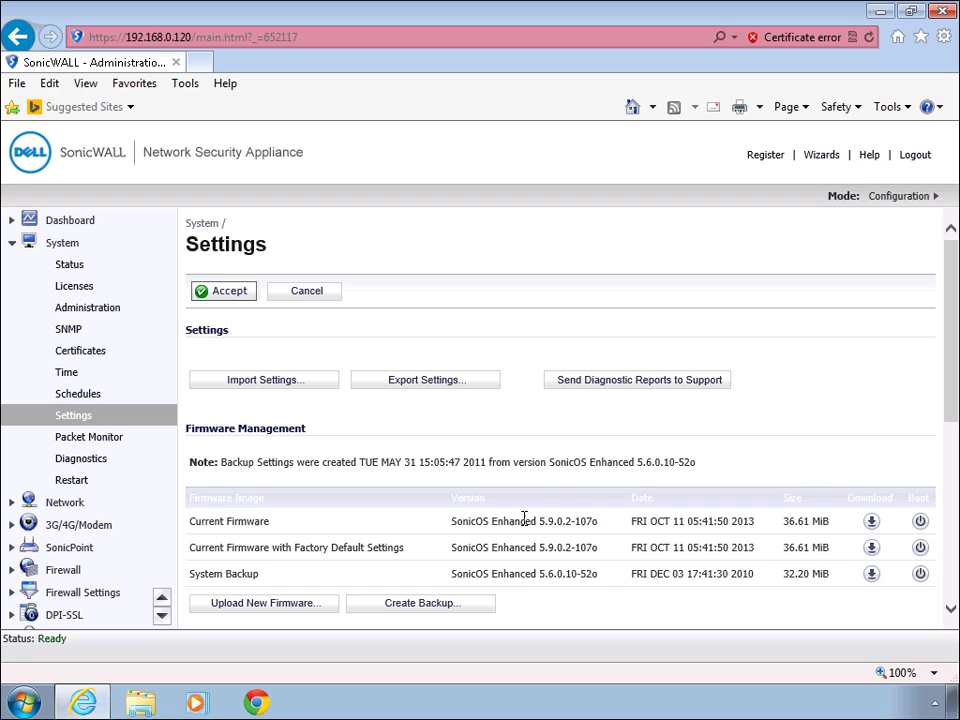
left_click_drag(596, 522, 84, 345)
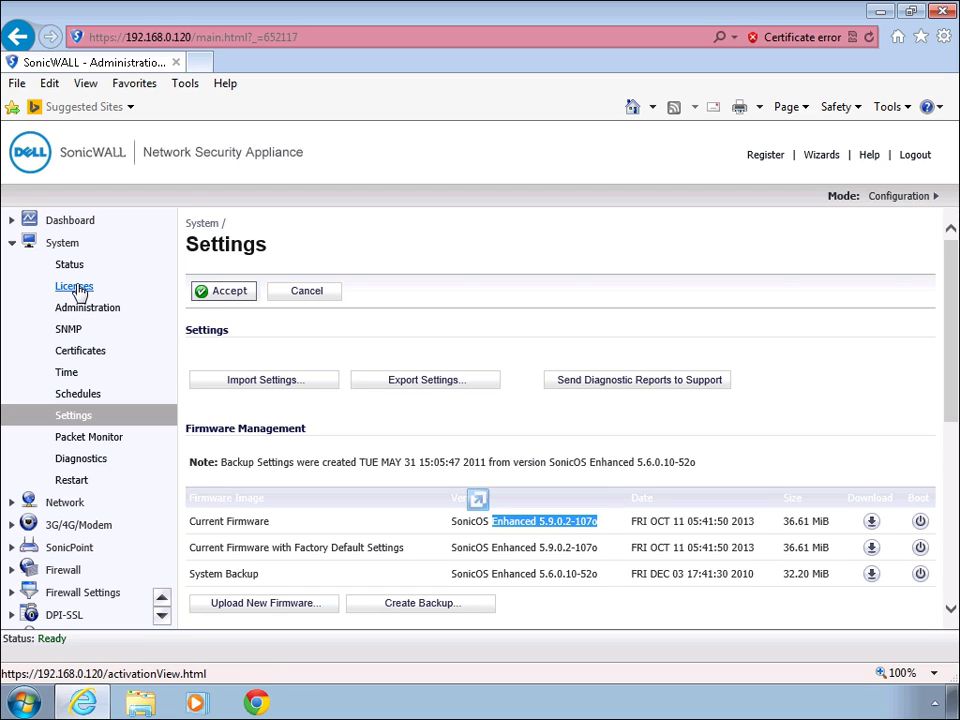
left_click(76, 290)
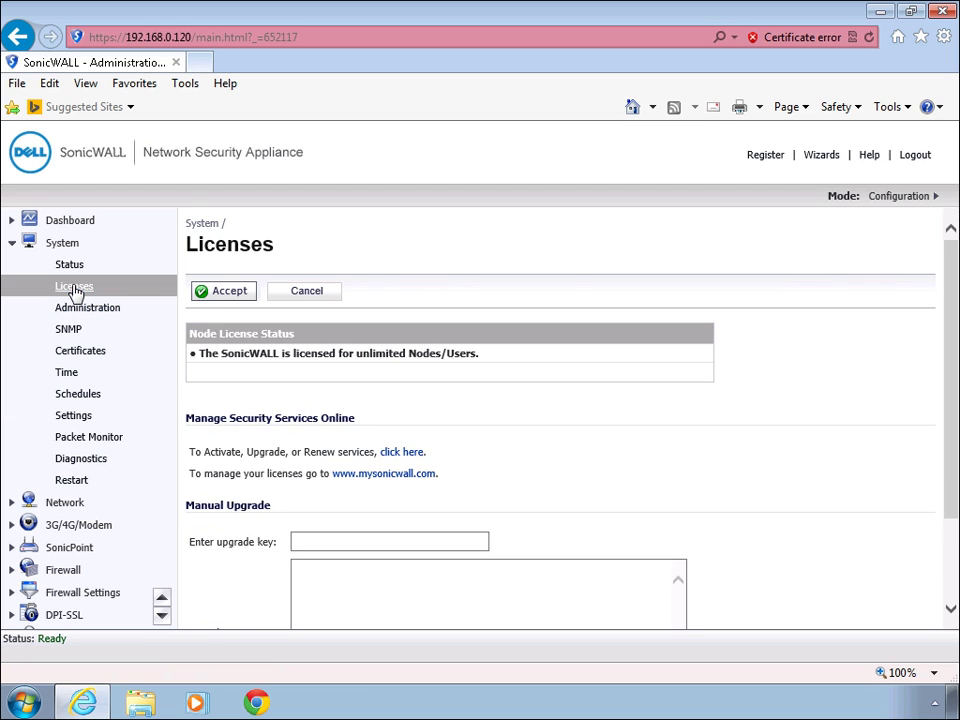
left_click(878, 12)
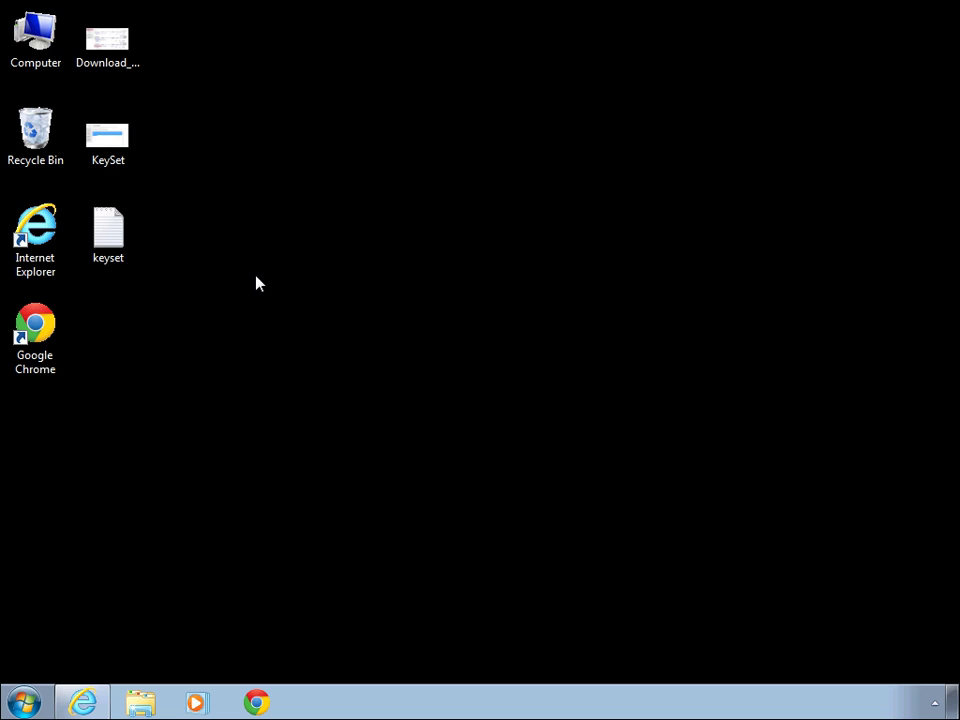
After viewing the KeySet image, open keyset.txt in Notepad and copy its entire keyset text
double_click(108, 140)
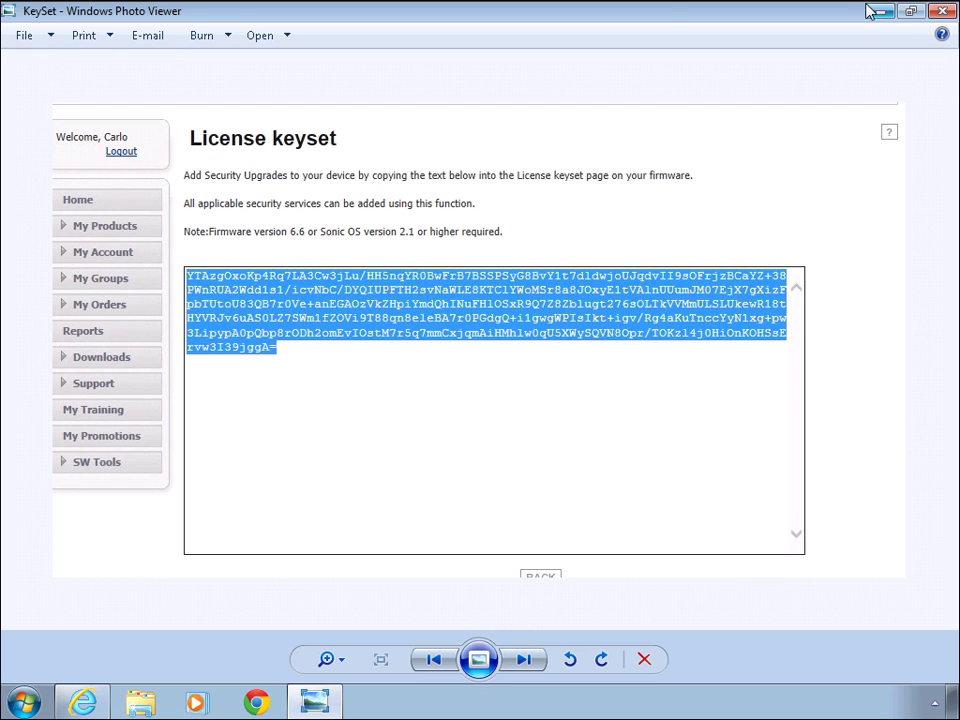
key("super+d")
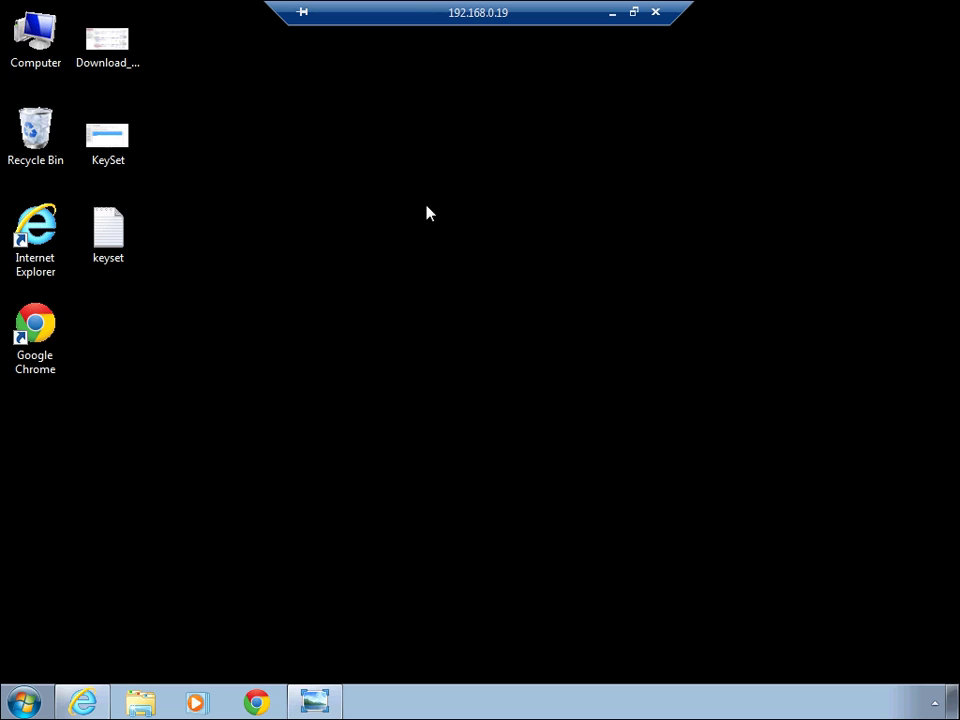
double_click(108, 232)
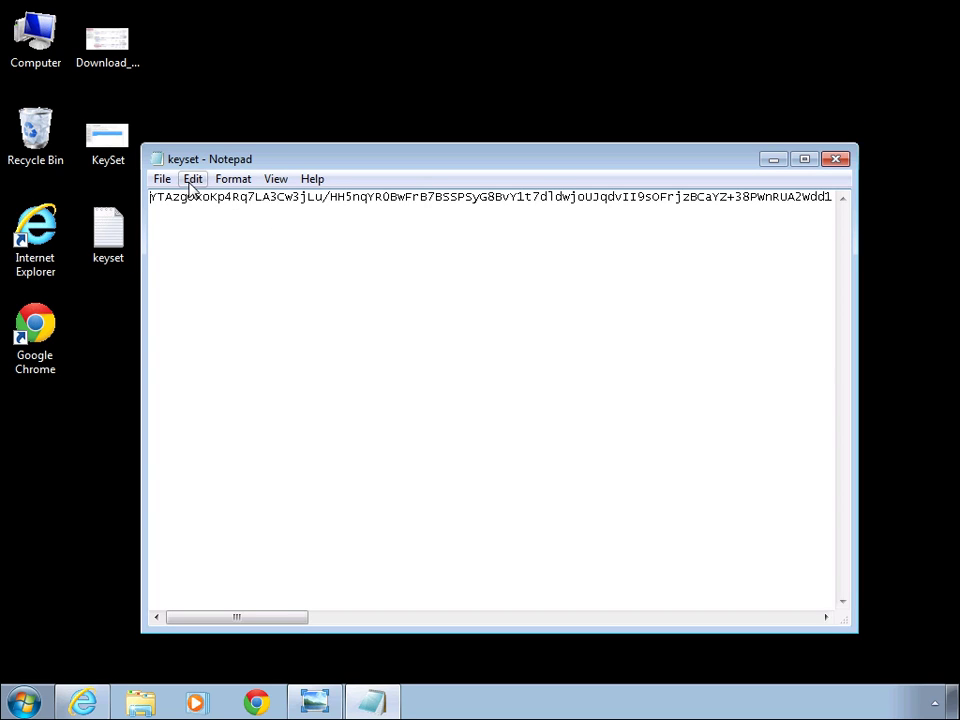
left_click(193, 179)
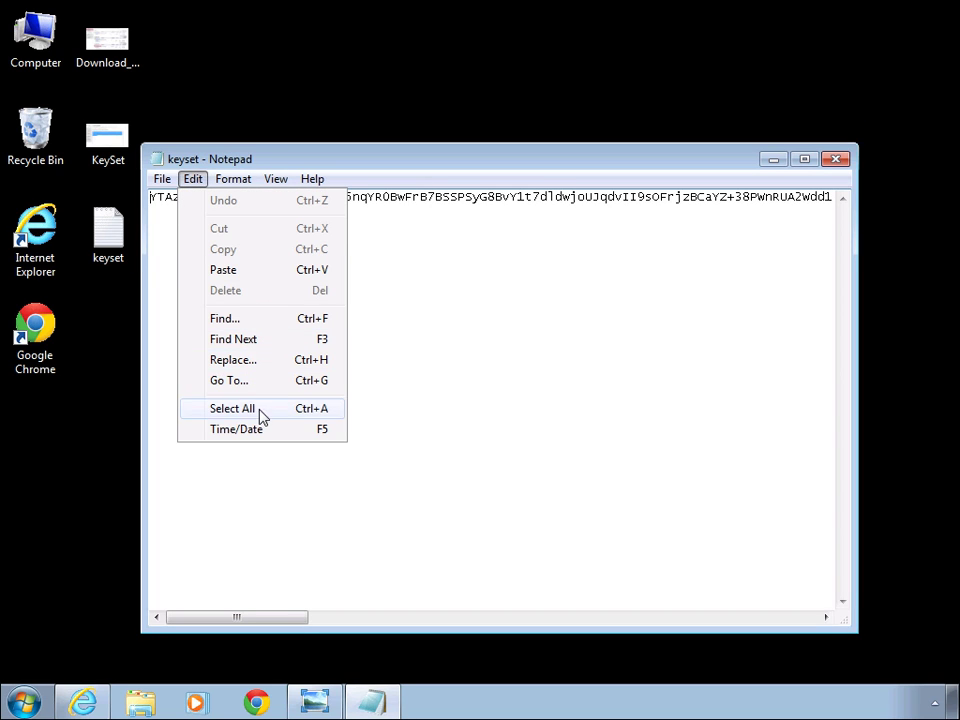
left_click(259, 412)
left_click(193, 179)
left_click(233, 250)
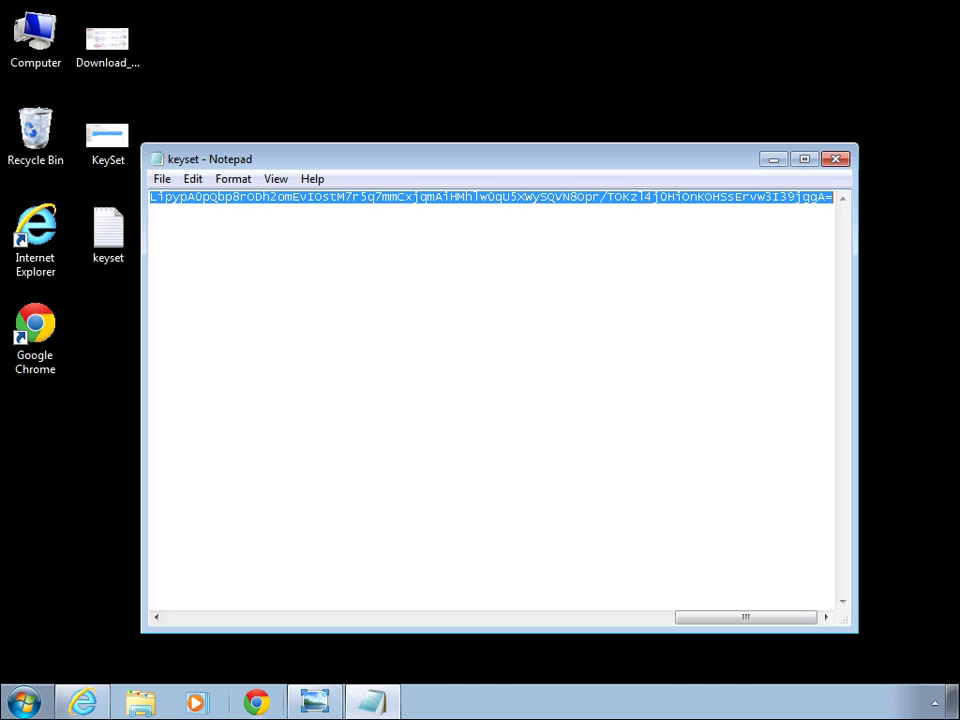
Paste the copied keyset into the Licenses page's Enter keyset box and submit it
left_click(82, 703)
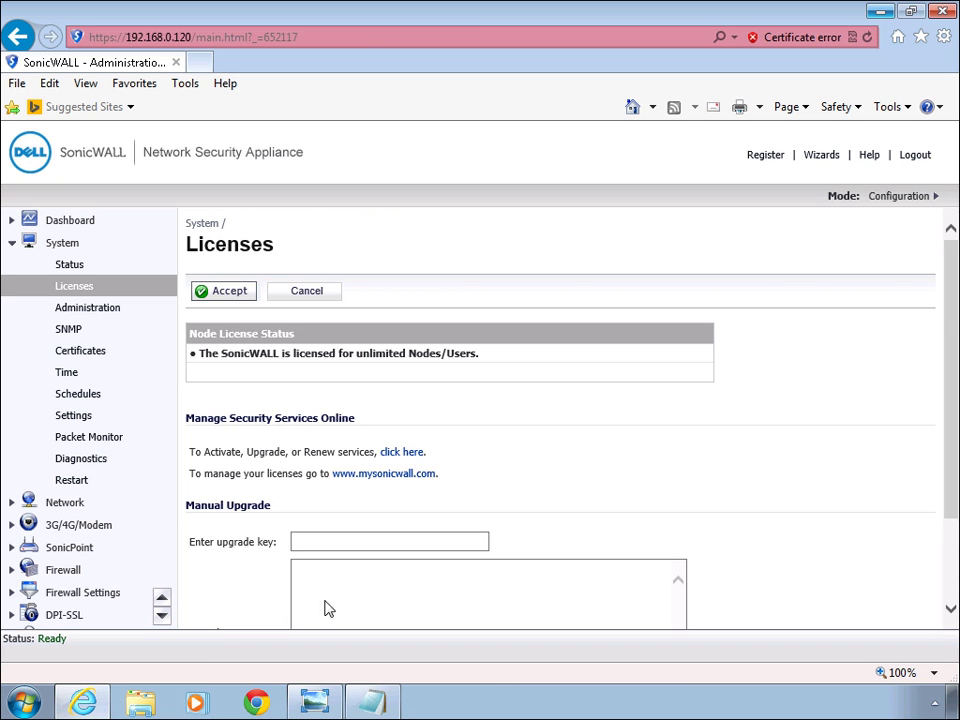
scroll(371, 573, "down", 2)
left_click(361, 520)
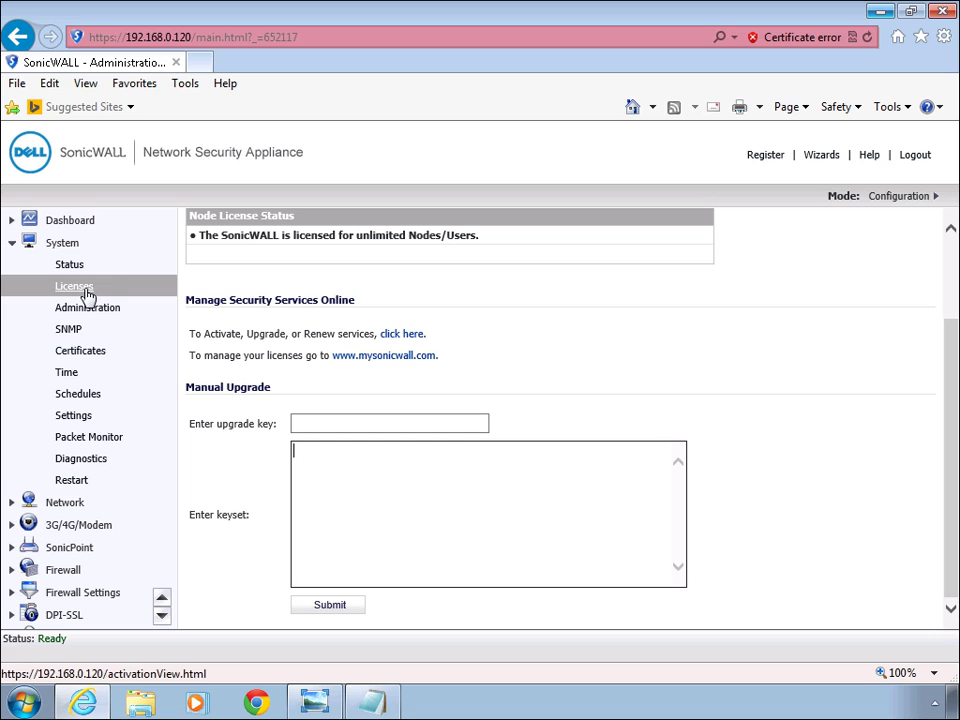
right_click(321, 495)
left_click(366, 579)
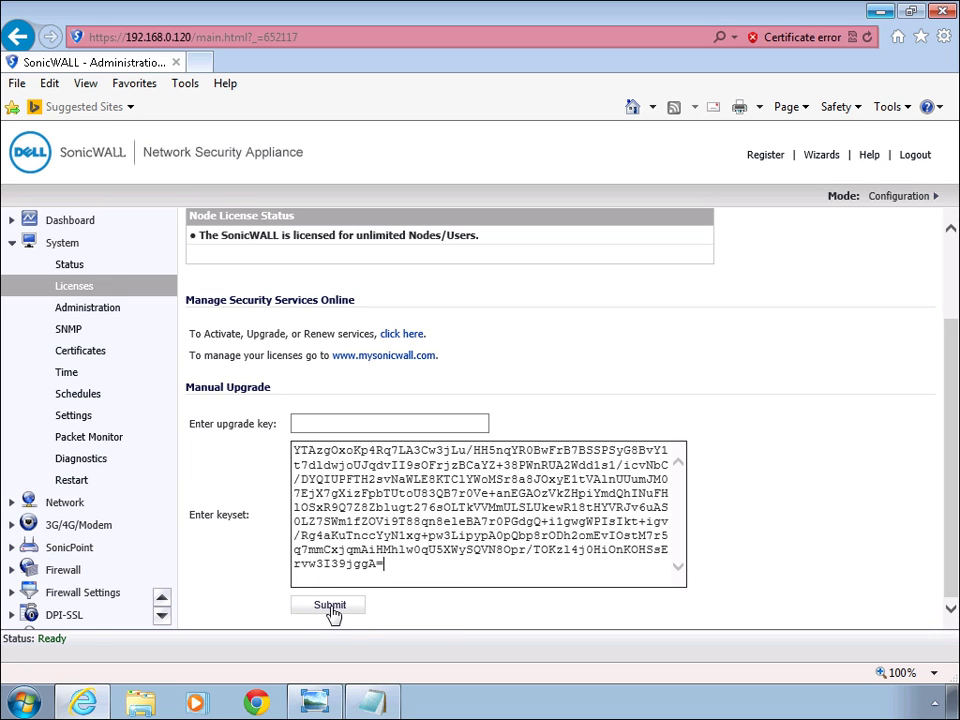
left_click(331, 607)
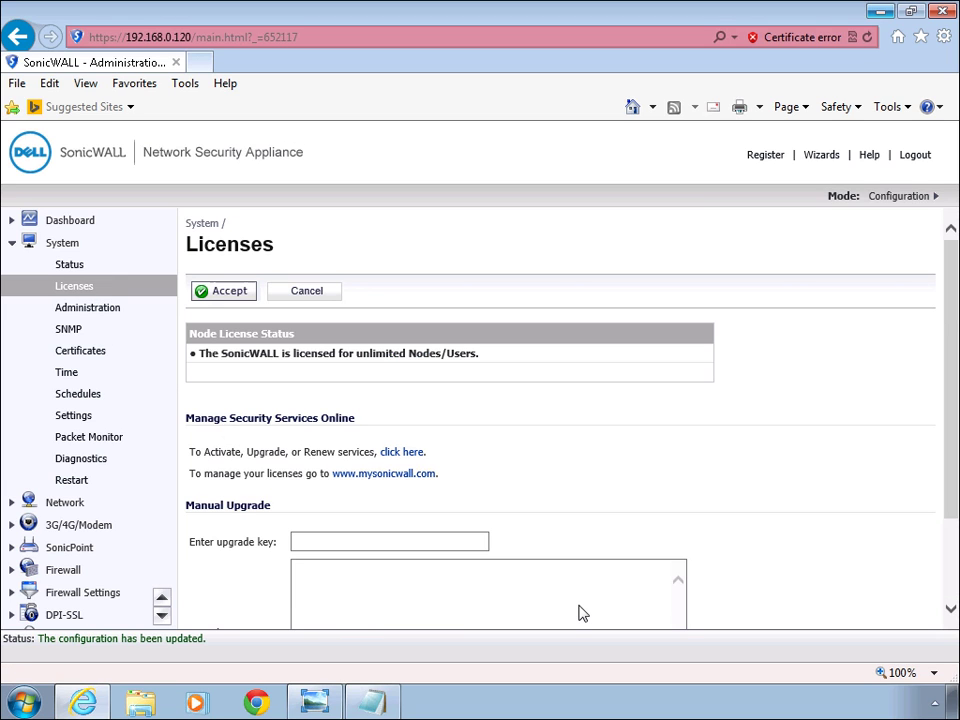